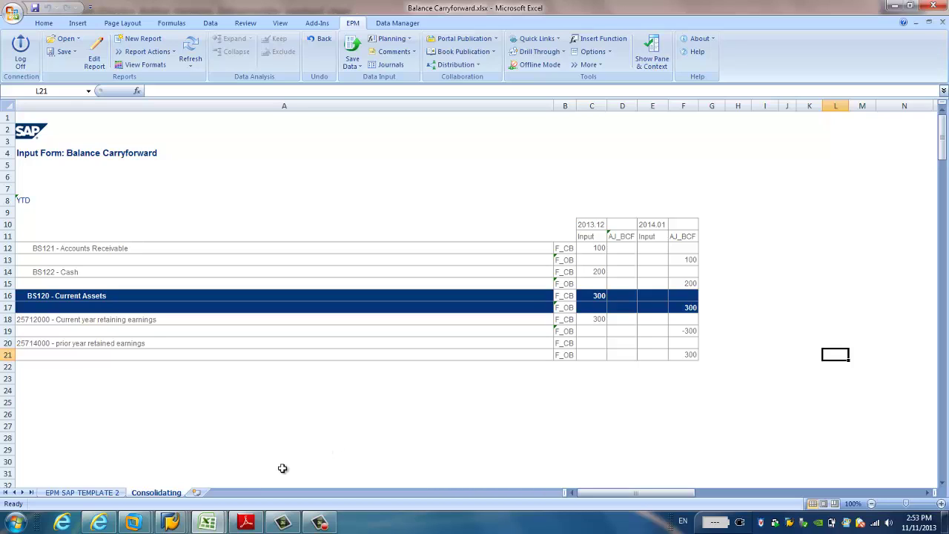
# - Back in the Balance Carryforward workbook, check the Accounts Receivable and Cash balances in C12–F15
pyautogui.click(134, 523)
pyautogui.click(208, 464)
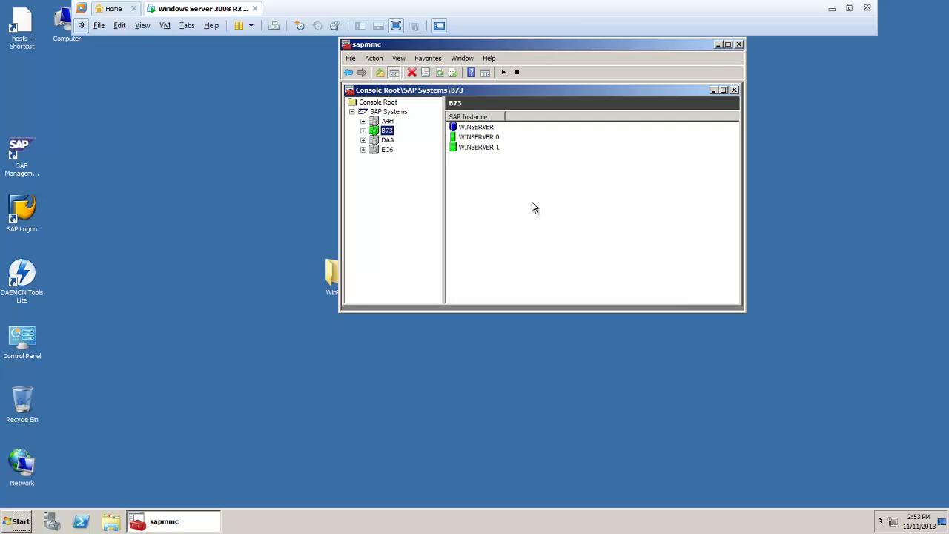
pyautogui.click(832, 8)
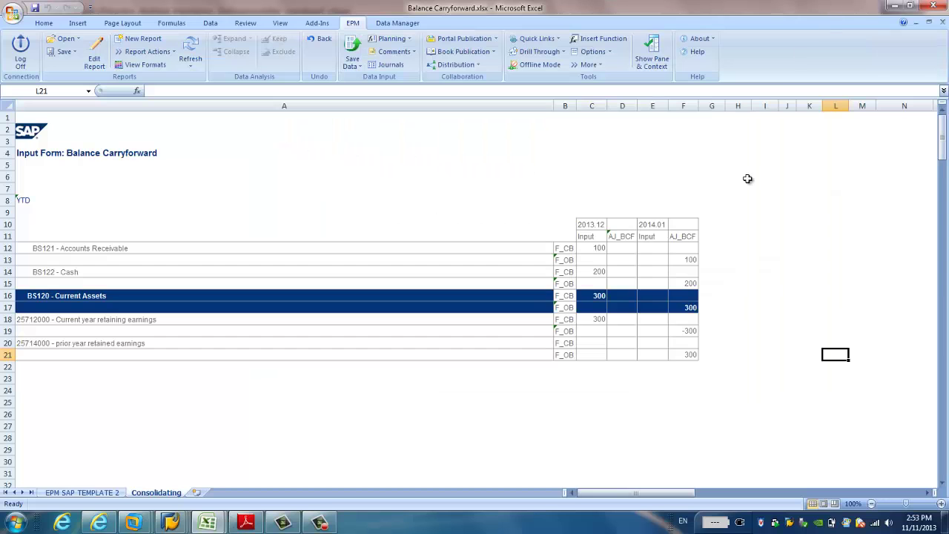
pyautogui.click(774, 334)
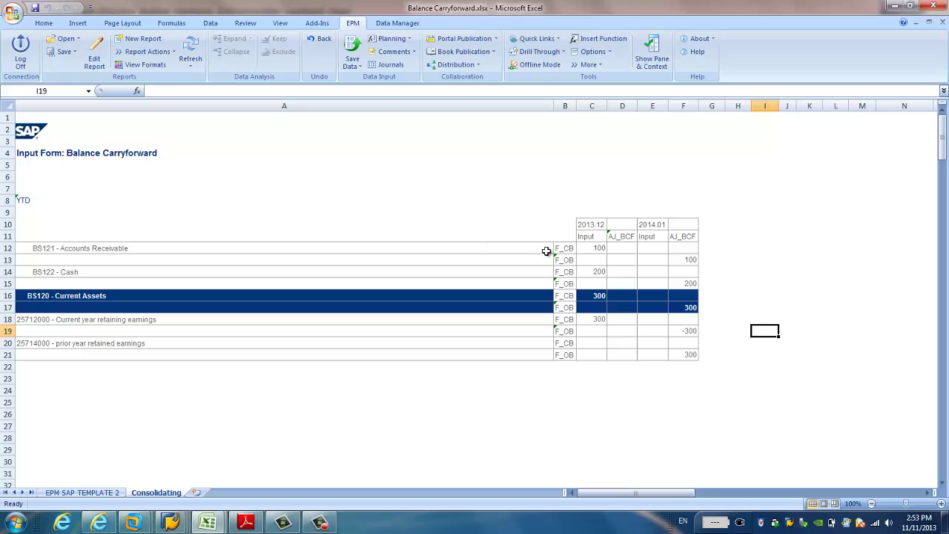
pyautogui.click(600, 250)
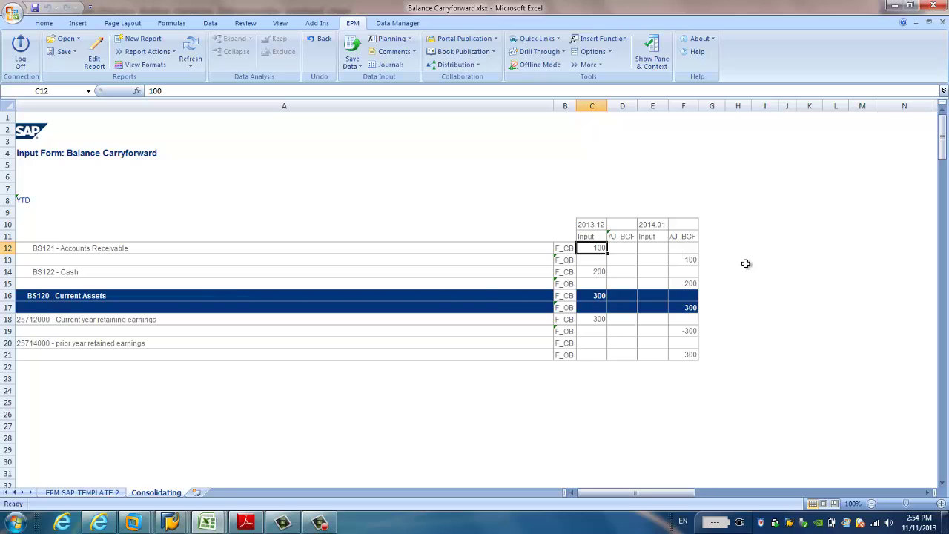
pyautogui.click(690, 259)
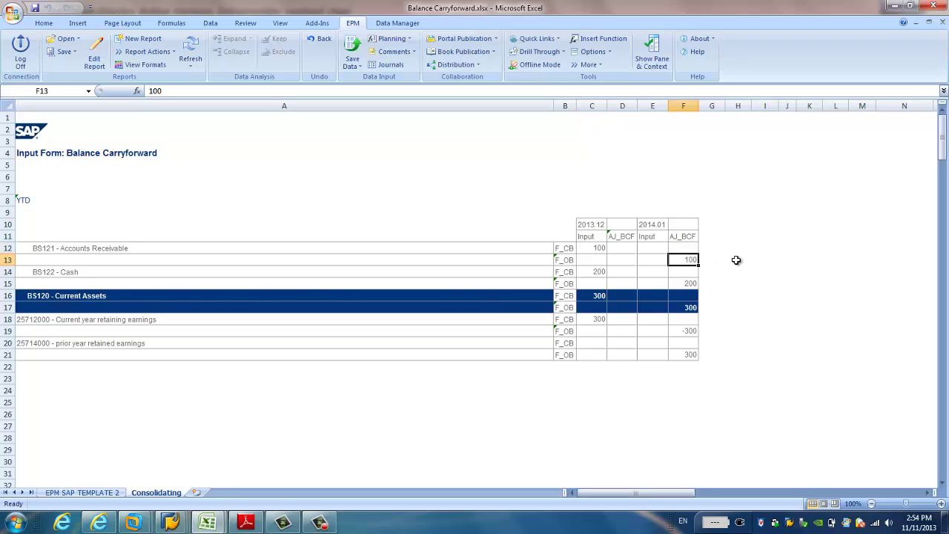
pyautogui.click(599, 272)
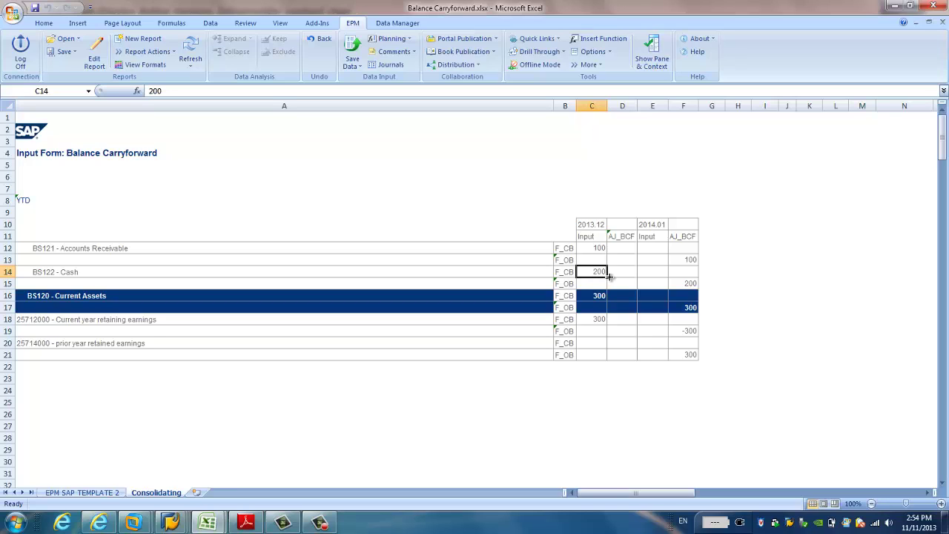
pyautogui.click(688, 286)
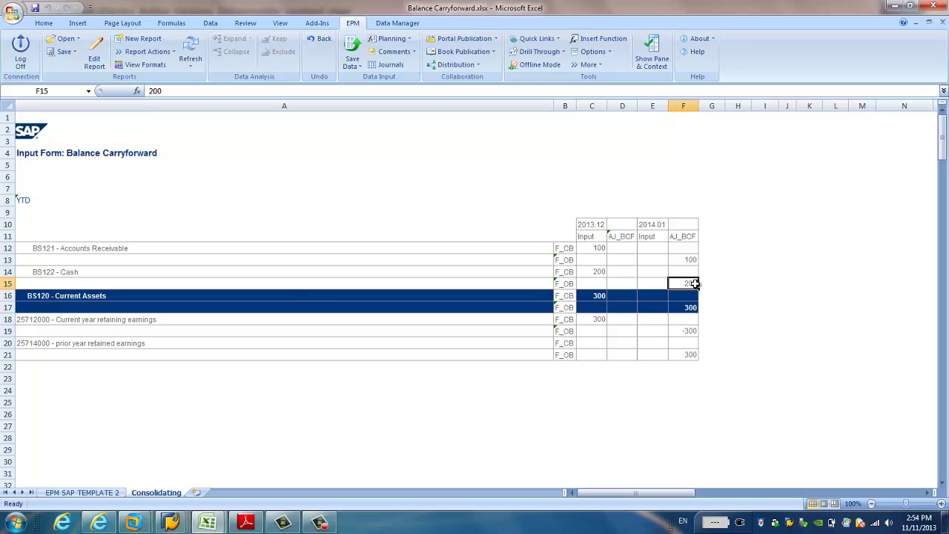
# - Check current and prior year retained earnings and their -300 and 300 carryforwards in F19 and F21
pyautogui.click(602, 320)
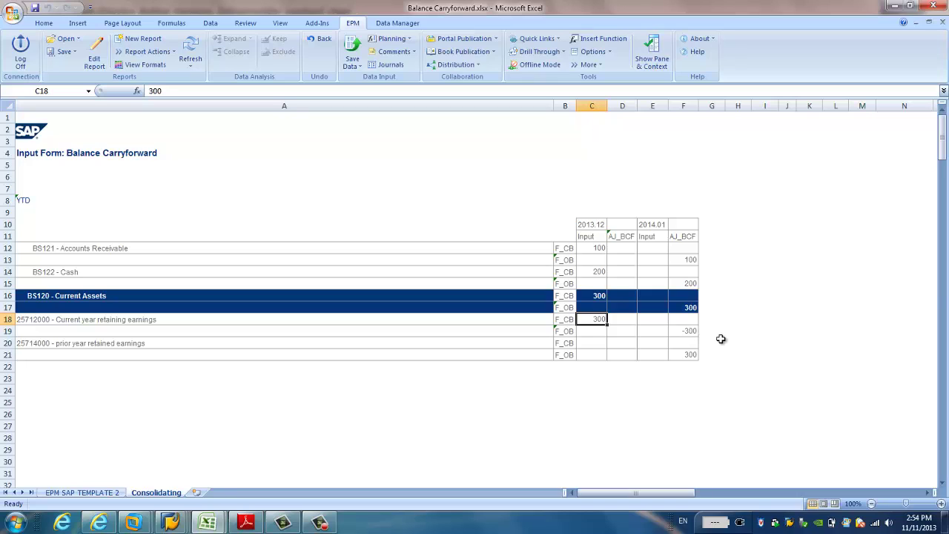
pyautogui.click(688, 332)
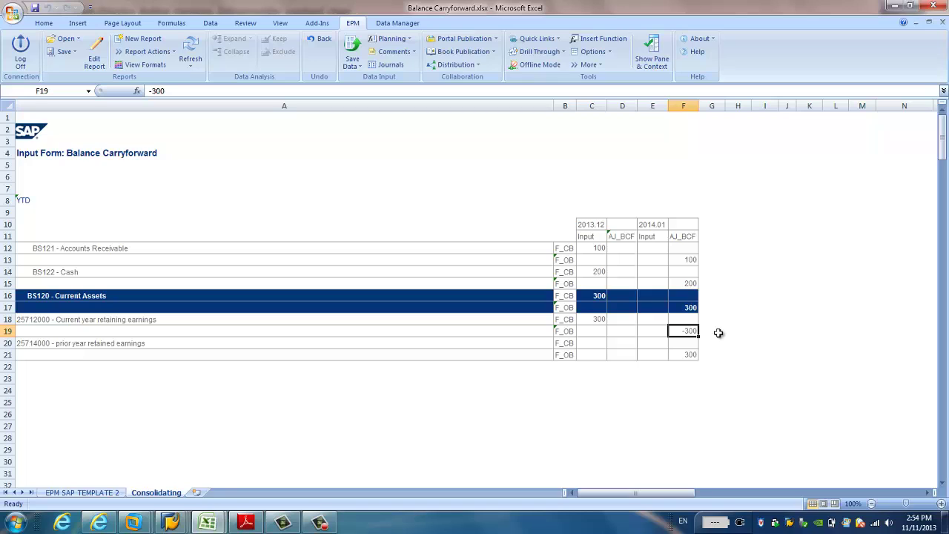
pyautogui.click(599, 319)
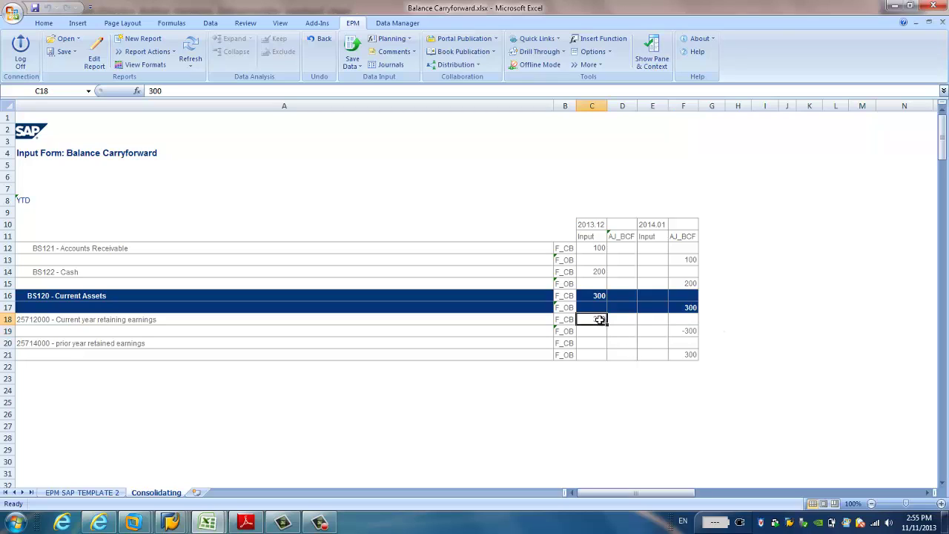
pyautogui.click(151, 346)
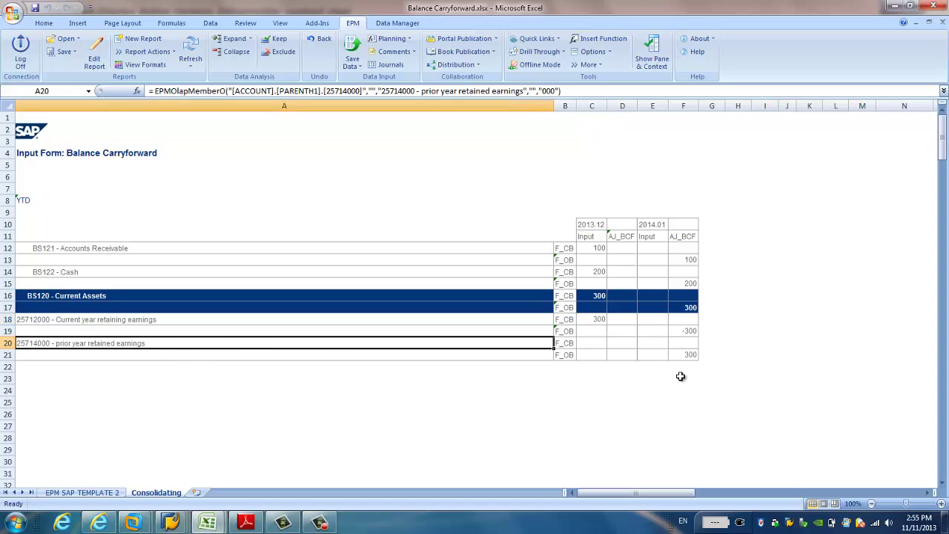
pyautogui.click(693, 356)
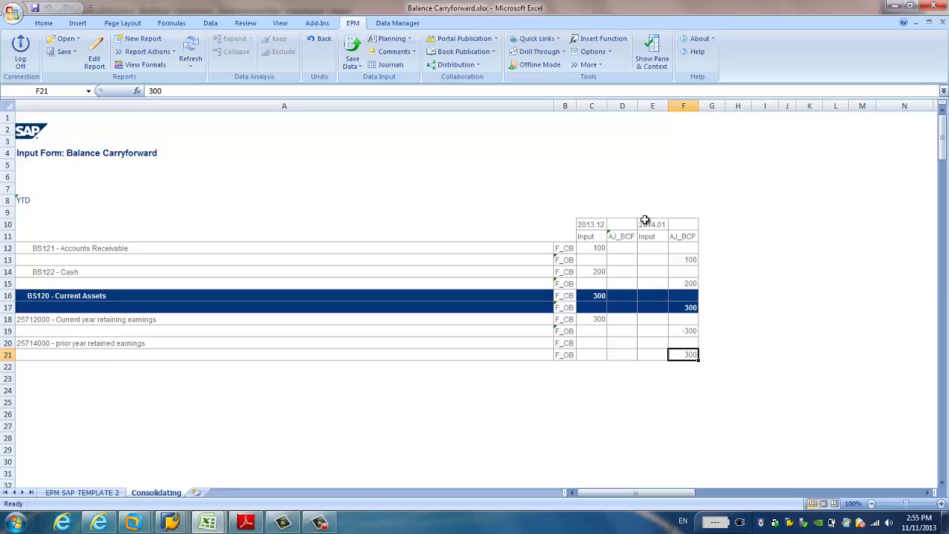
pyautogui.click(738, 303)
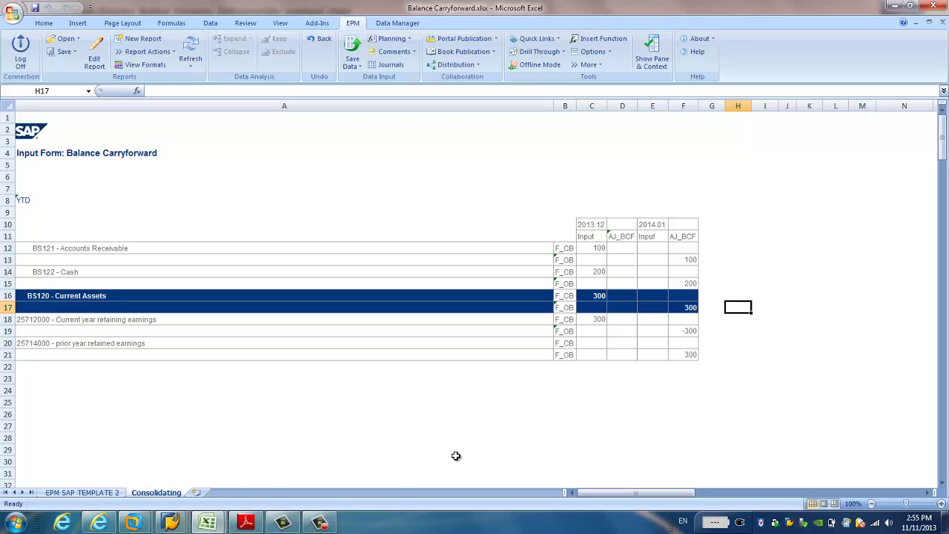
# - Refresh the Legal cube's request list, inspect request 49, and bring up the process chain display
pyautogui.moveTo(170, 521)
pyautogui.click(310, 483)
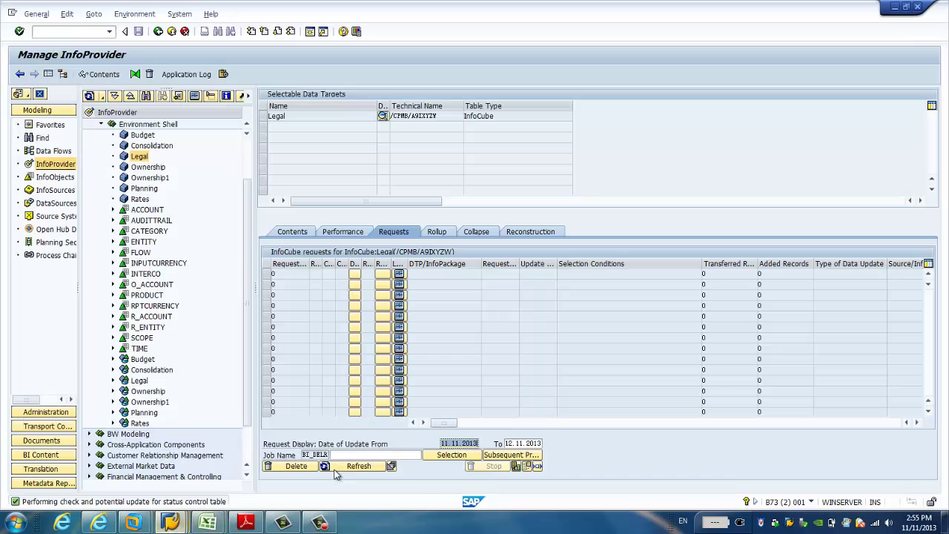
pyautogui.click(368, 466)
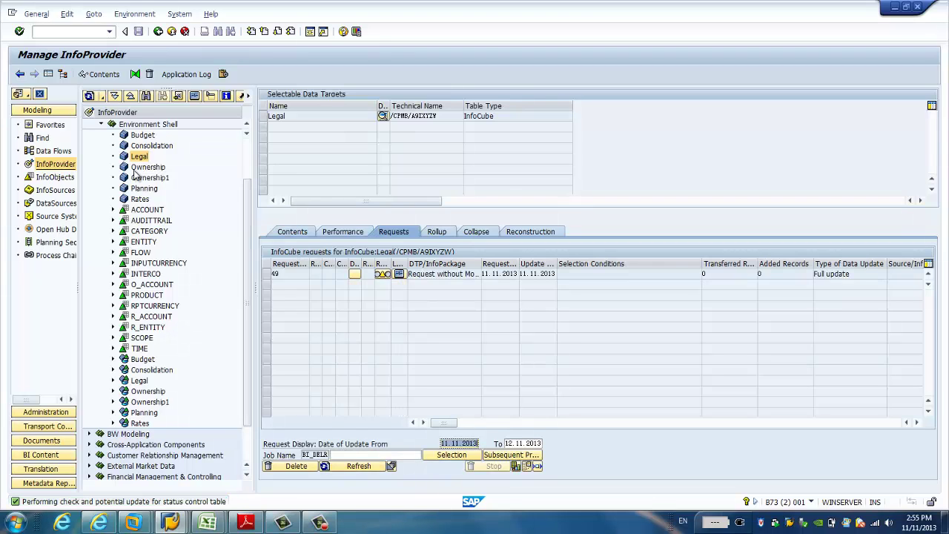
pyautogui.click(427, 274)
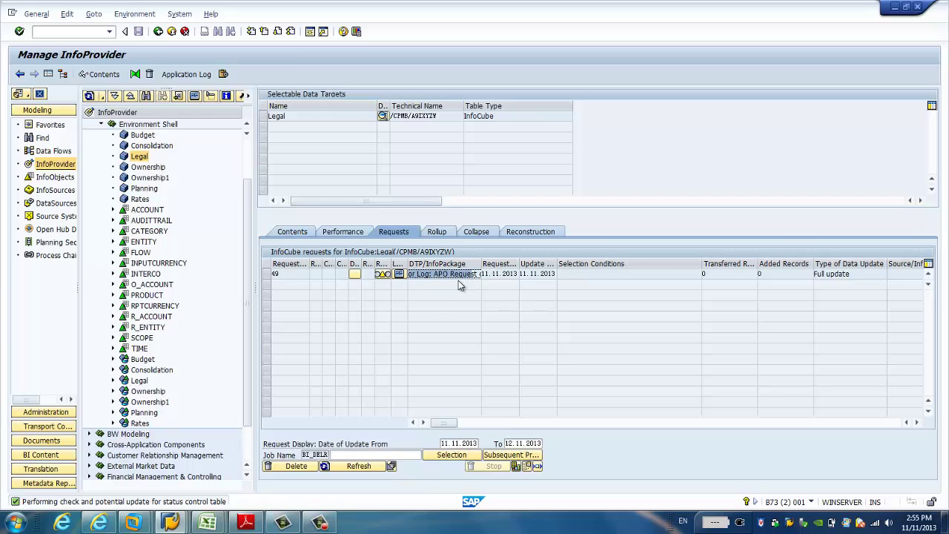
pyautogui.click(144, 158)
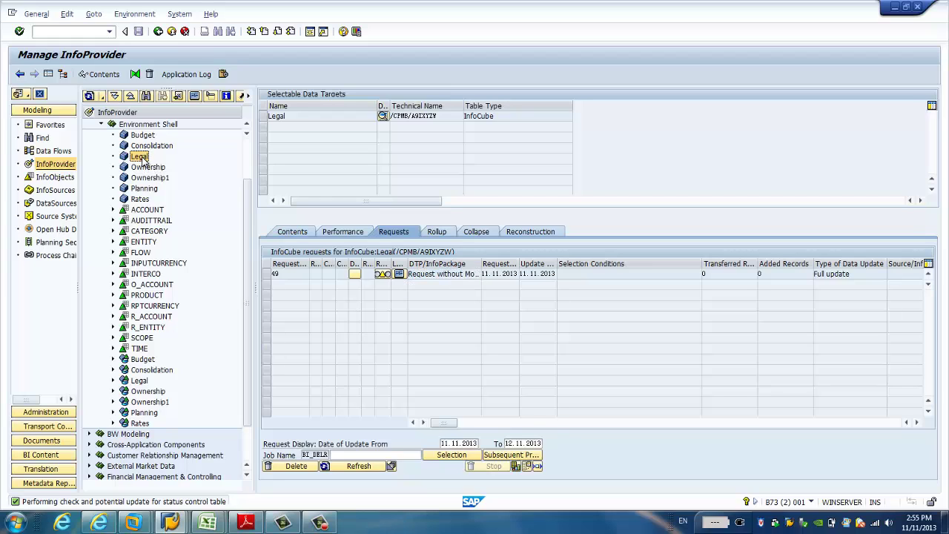
pyautogui.moveTo(171, 521)
pyautogui.click(202, 485)
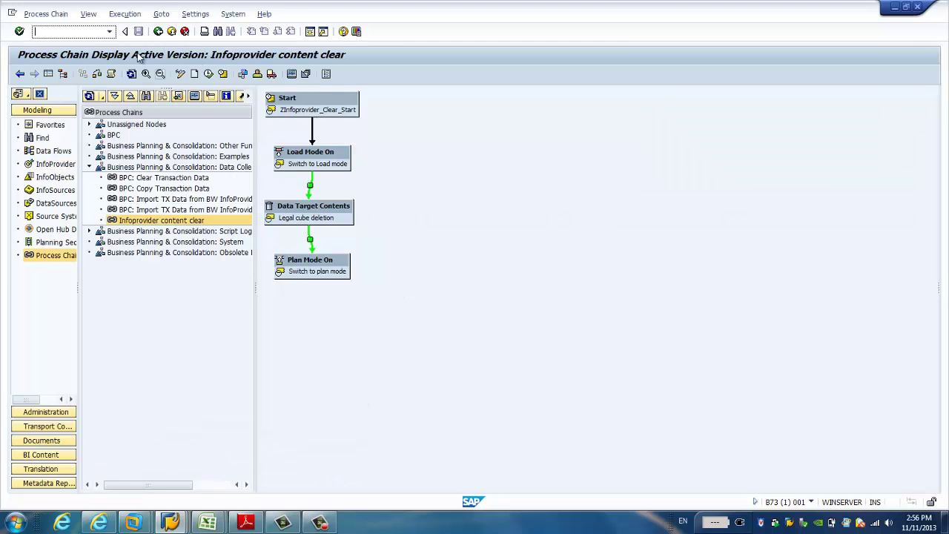
# - In the process chain list, widen the Tech. Name column and select ZINFOPROVIDER_CLEAR, then return to Excel
pyautogui.click(158, 32)
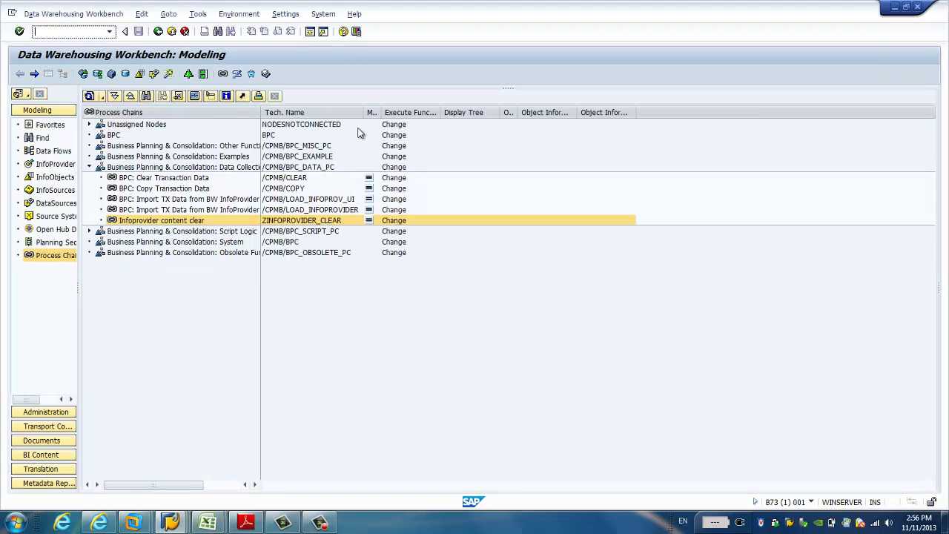
pyautogui.moveTo(364, 112); pyautogui.dragTo(450, 112)
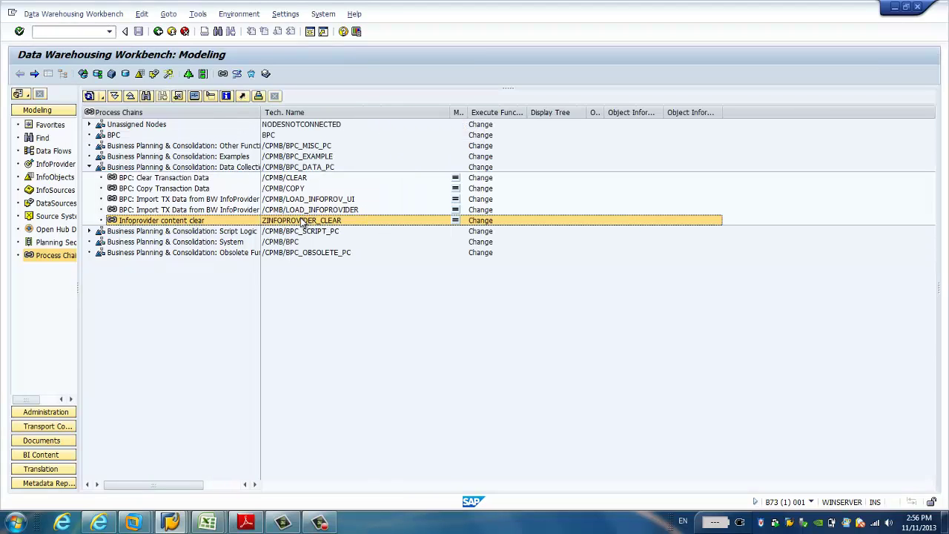
pyautogui.press('Up')
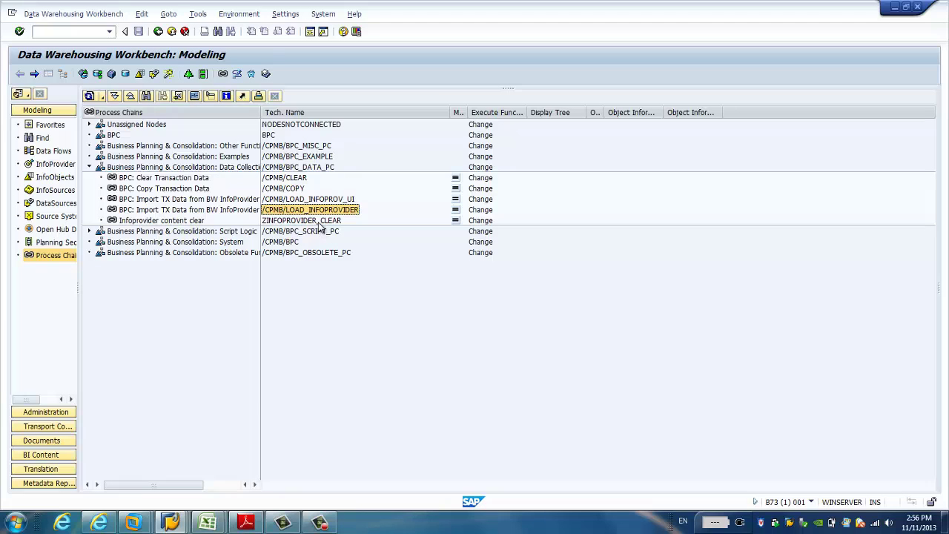
pyautogui.click(291, 221)
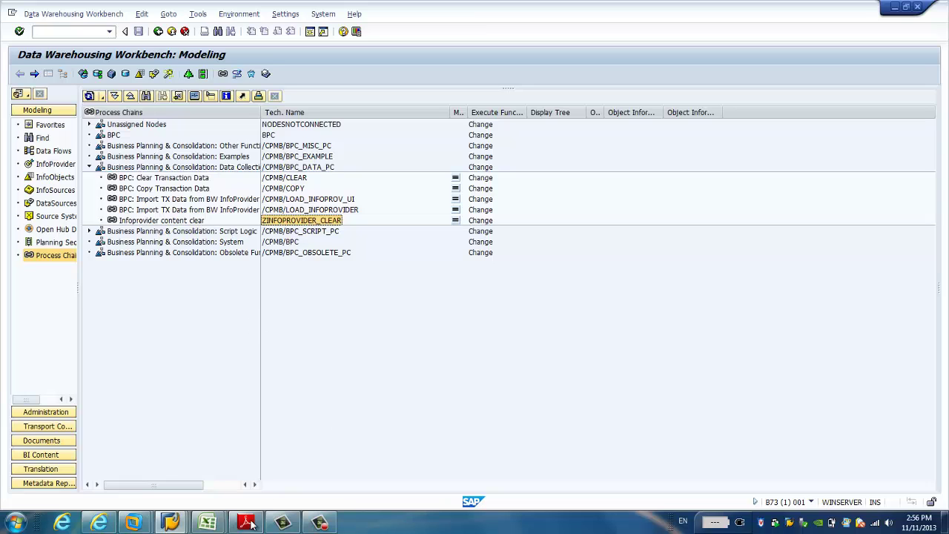
pyautogui.click(280, 449)
pyautogui.click(398, 23)
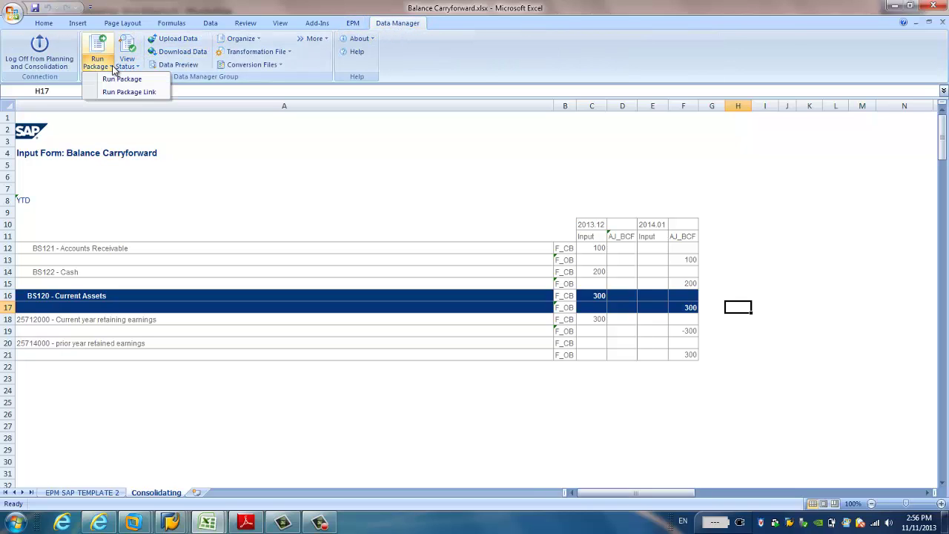
pyautogui.click(123, 79)
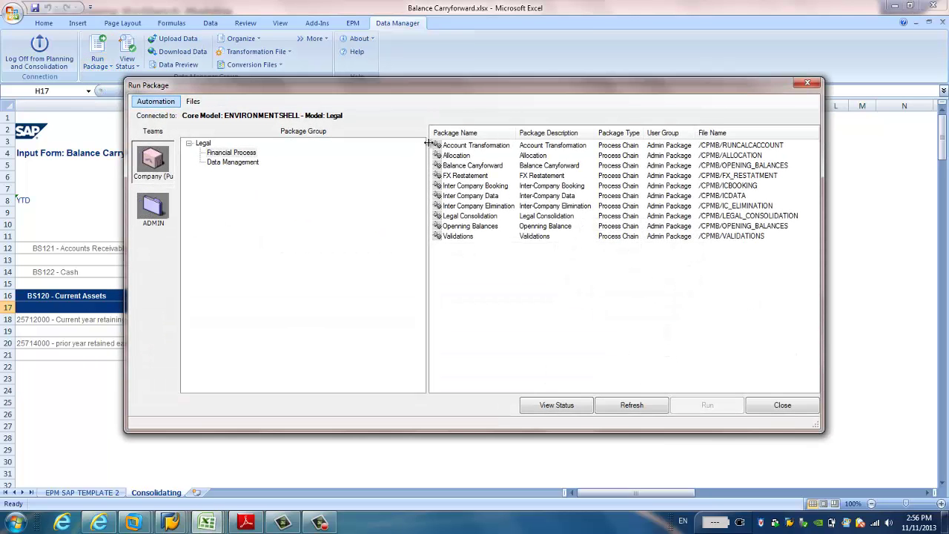
pyautogui.moveTo(428, 142); pyautogui.dragTo(341, 143)
pyautogui.click(395, 168)
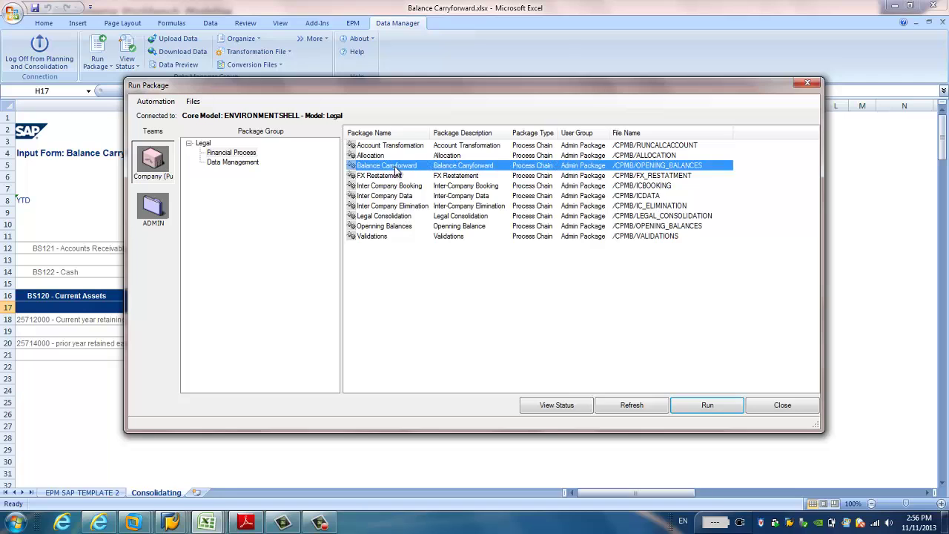
pyautogui.click(252, 162)
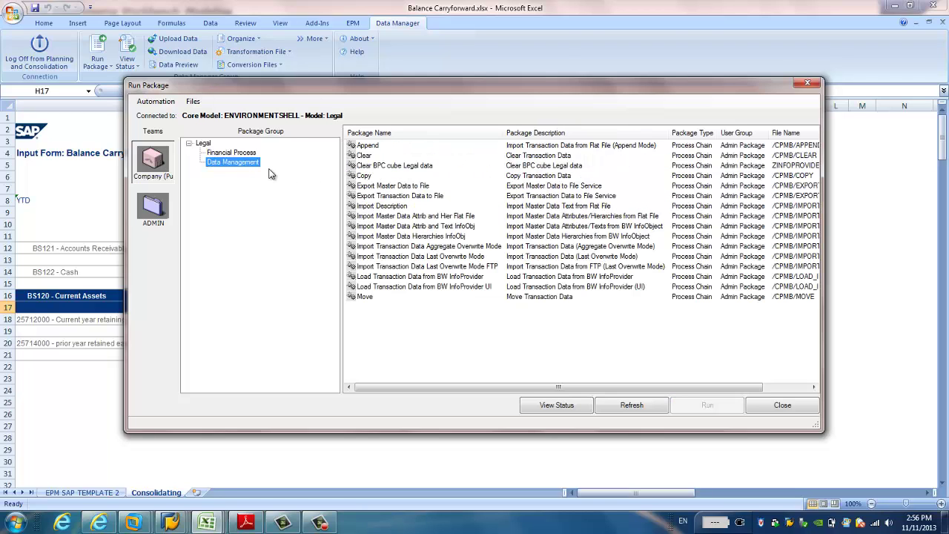
pyautogui.click(386, 167)
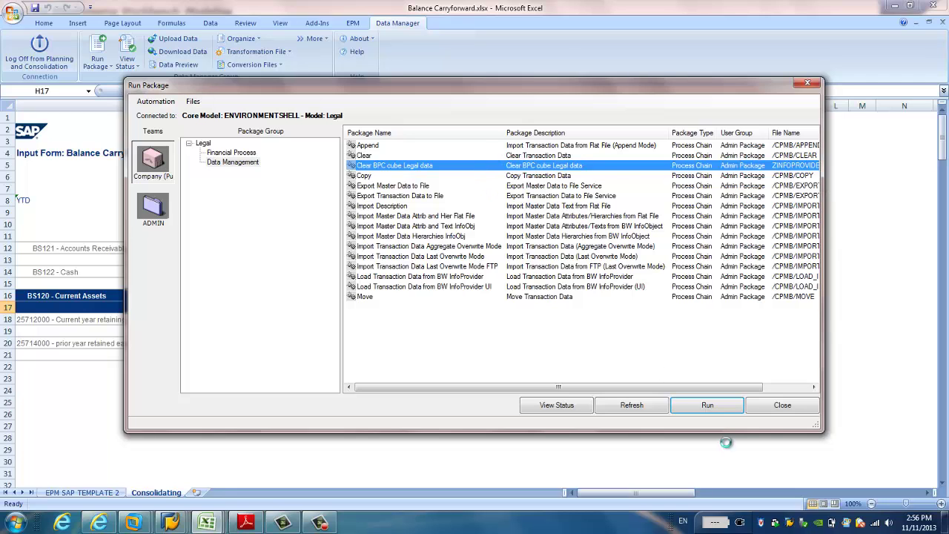
pyautogui.click(795, 408)
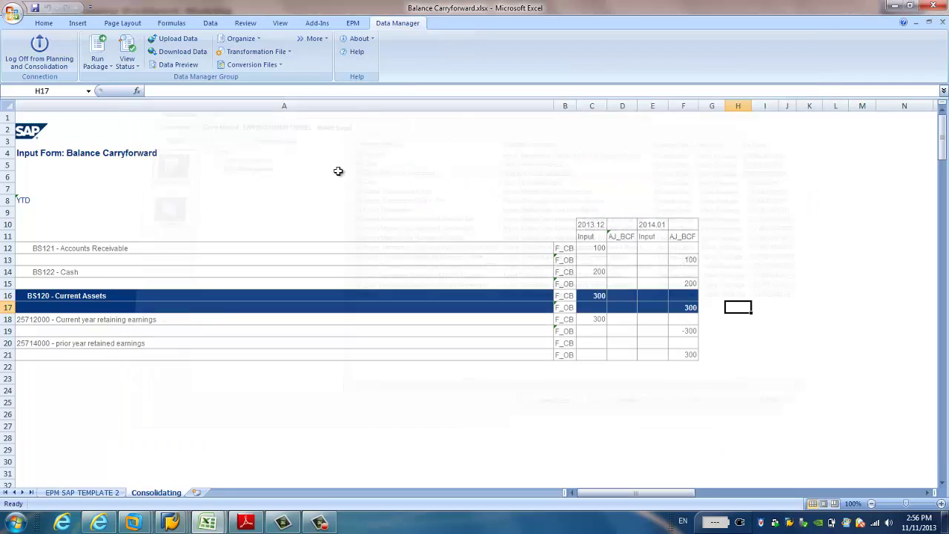
# - Open the Organize Package List and select the Clear BPC cube Legal data package under Data Management
pyautogui.click(241, 38)
pyautogui.click(268, 49)
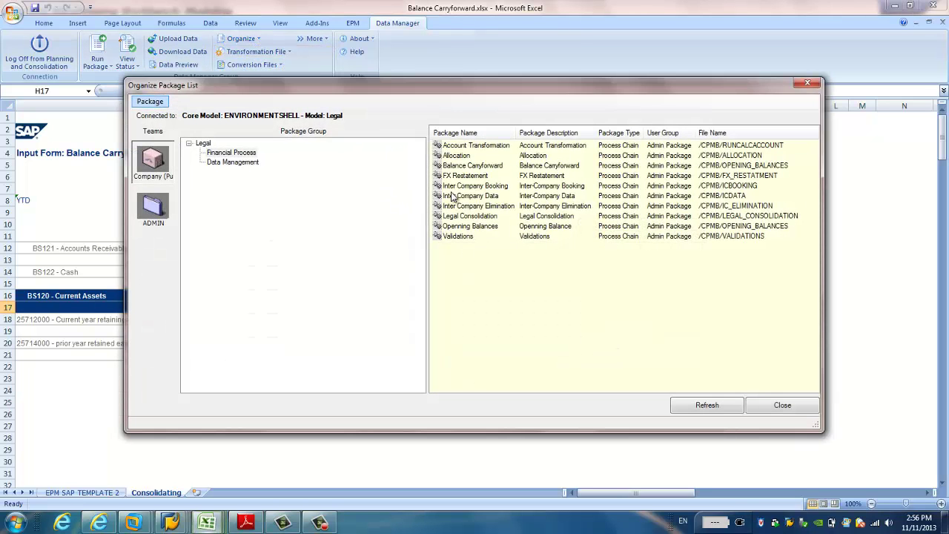
pyautogui.click(233, 162)
pyautogui.click(484, 167)
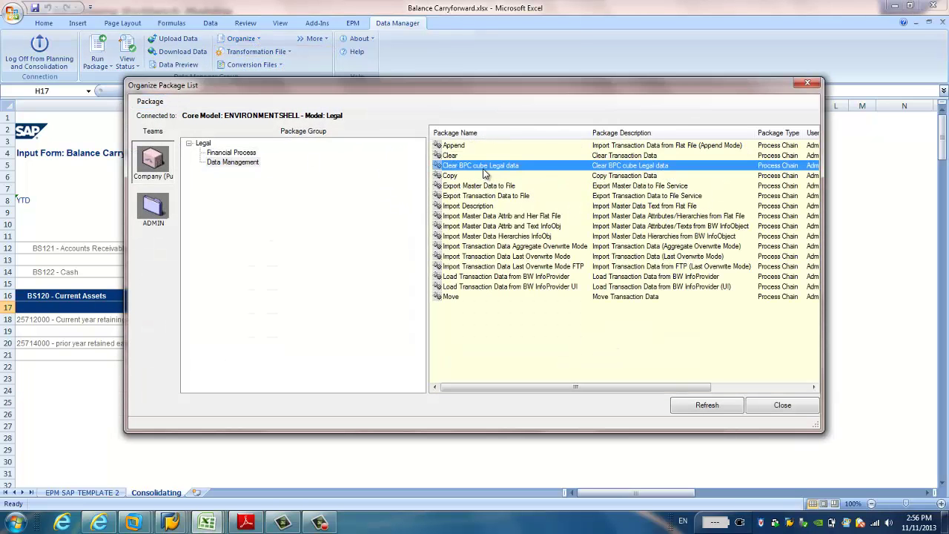
pyautogui.rightClick(483, 168)
pyautogui.click(505, 176)
pyautogui.click(607, 333)
# - Inspect the package's ZINFOPROVIDER_CLEAR process chain in Modify Package, then cancel and close the list
pyautogui.rightClick(502, 174)
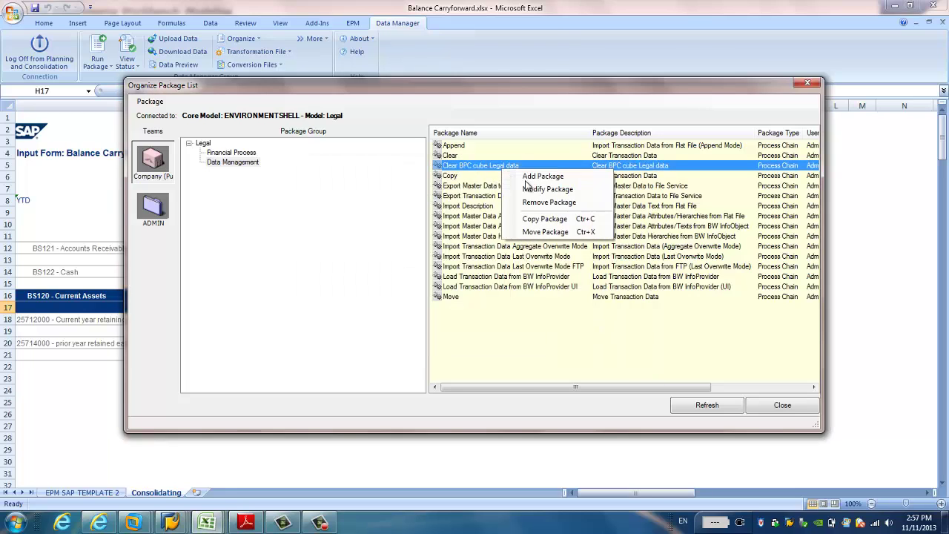
pyautogui.click(540, 188)
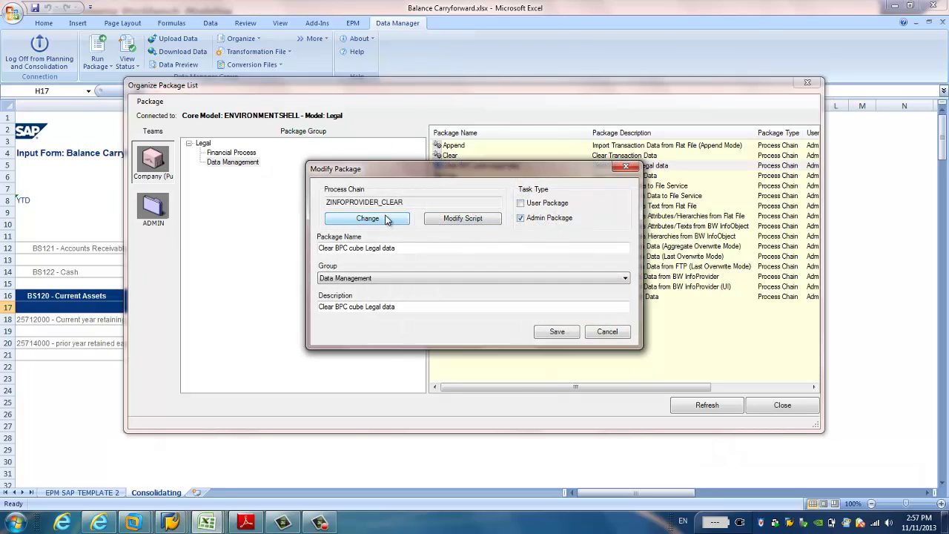
pyautogui.moveTo(412, 202); pyautogui.dragTo(301, 201)
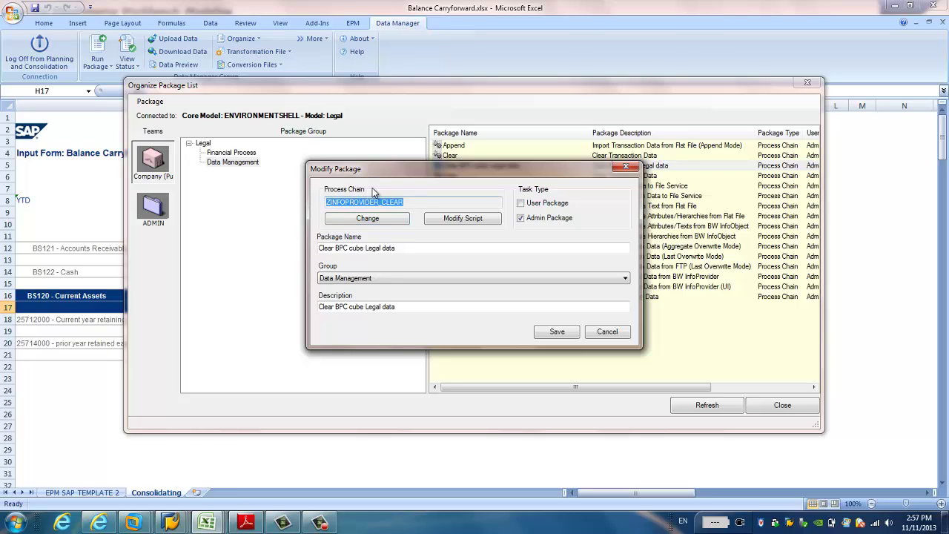
pyautogui.moveTo(402, 202); pyautogui.dragTo(298, 200)
pyautogui.click(607, 332)
pyautogui.click(783, 405)
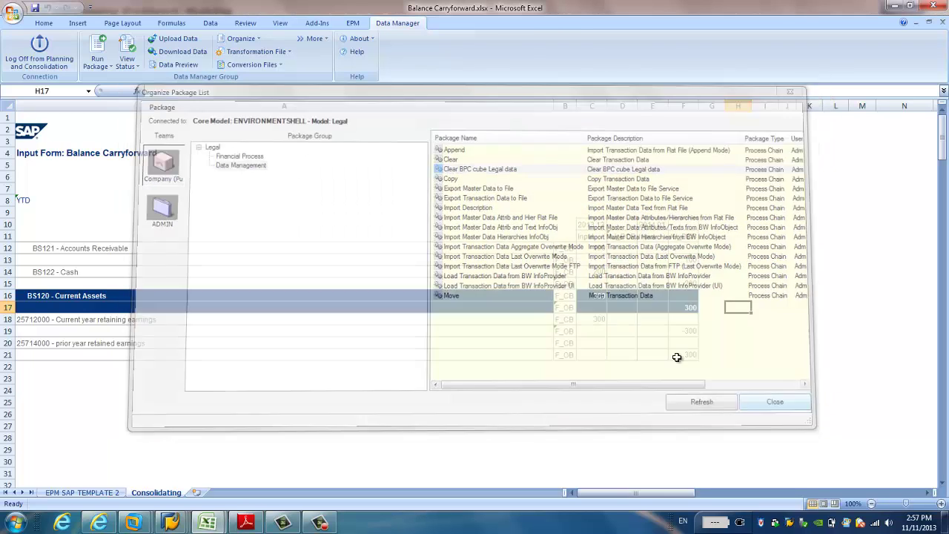
# - Run the Clear BPC cube Legal data package from the Data Management group
pyautogui.click(100, 66)
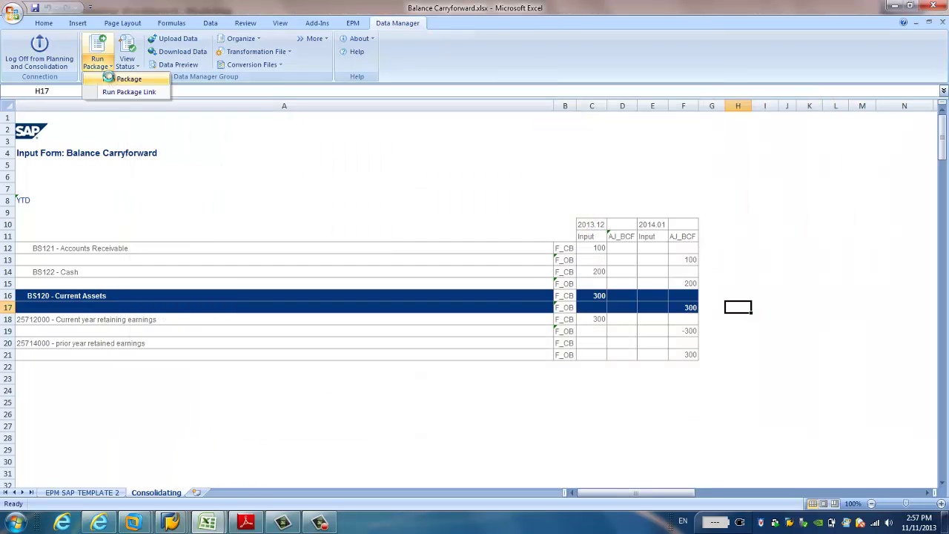
pyautogui.click(117, 75)
pyautogui.click(242, 163)
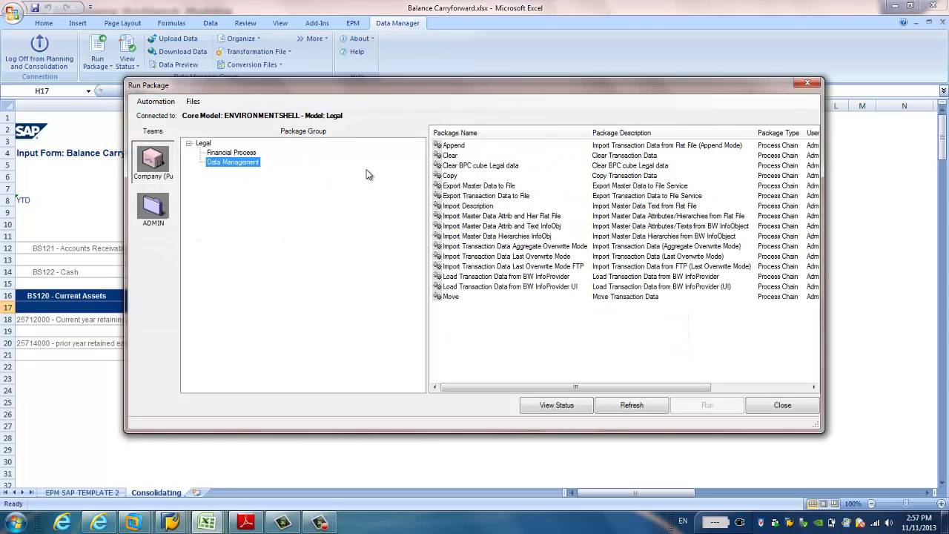
pyautogui.doubleClick(461, 166)
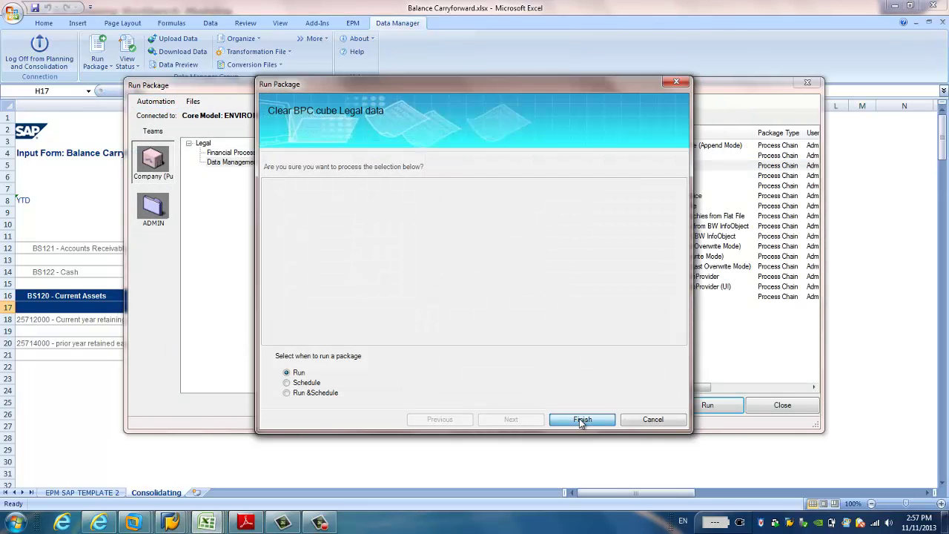
pyautogui.click(585, 418)
pyautogui.click(583, 303)
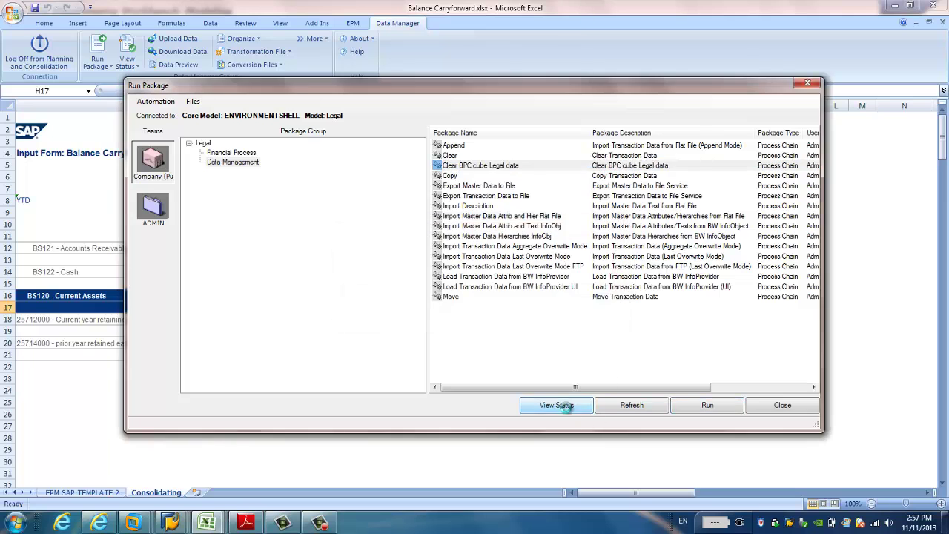
# - Confirm in the package status list that the latest Clear BPC cube Legal data run succeeded
pyautogui.click(567, 407)
pyautogui.click(303, 169)
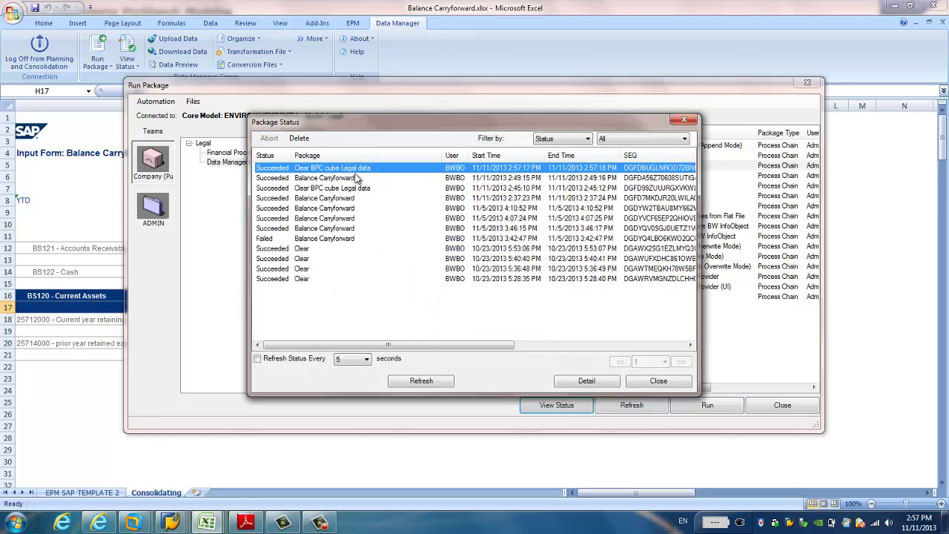
pyautogui.click(659, 382)
pyautogui.click(787, 408)
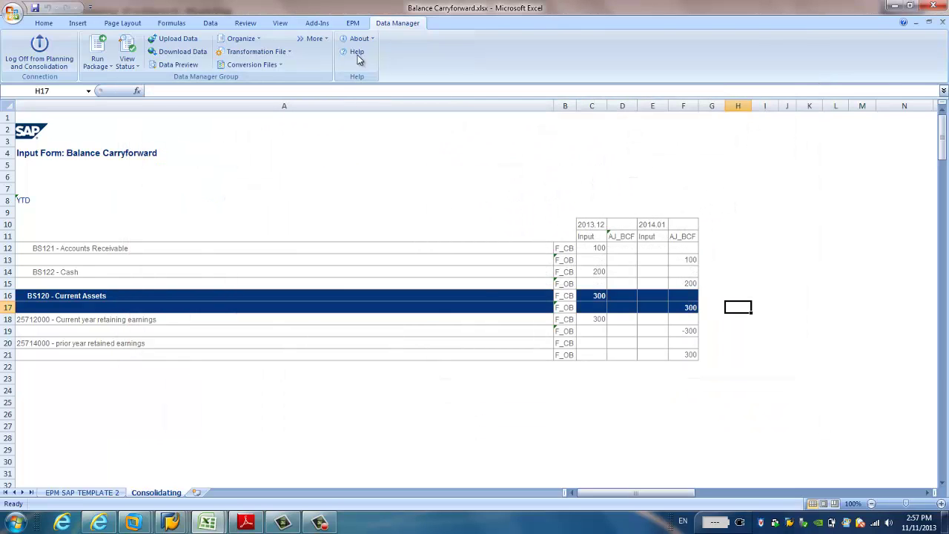
# - Refresh the Balance Carryforward form so its values are empty, then switch to the web administration
pyautogui.click(353, 24)
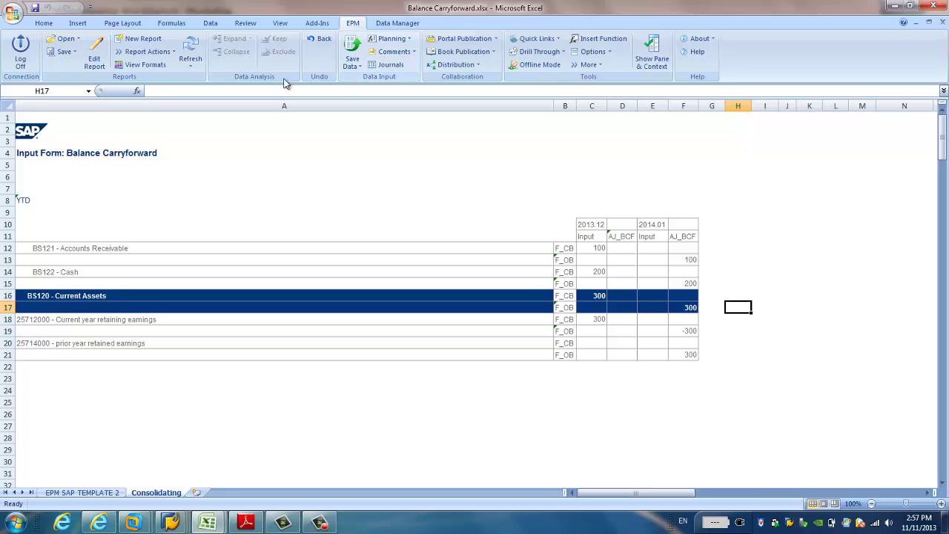
pyautogui.click(189, 56)
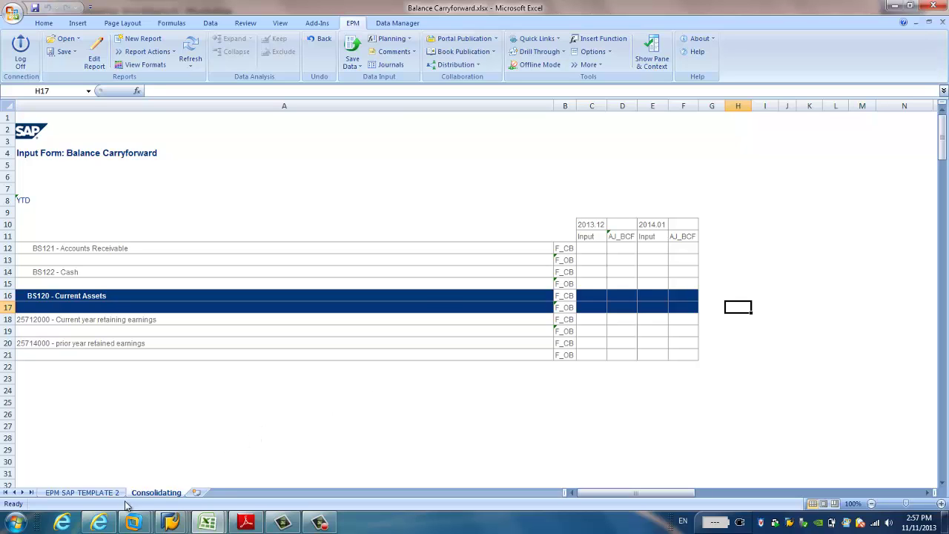
pyautogui.click(107, 526)
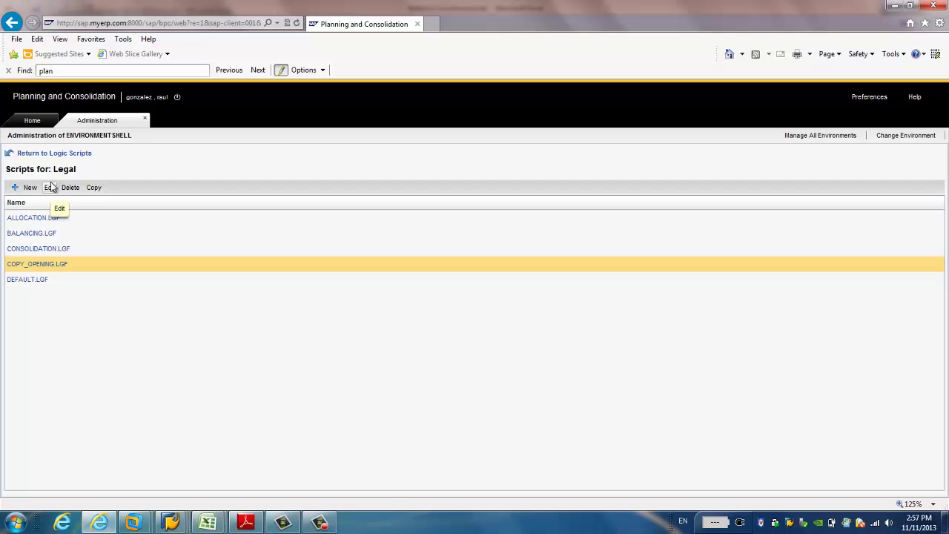
# - Open Business Rules for the Legal model and confirm the Carry-Forward rule type is enabled
pyautogui.click(37, 155)
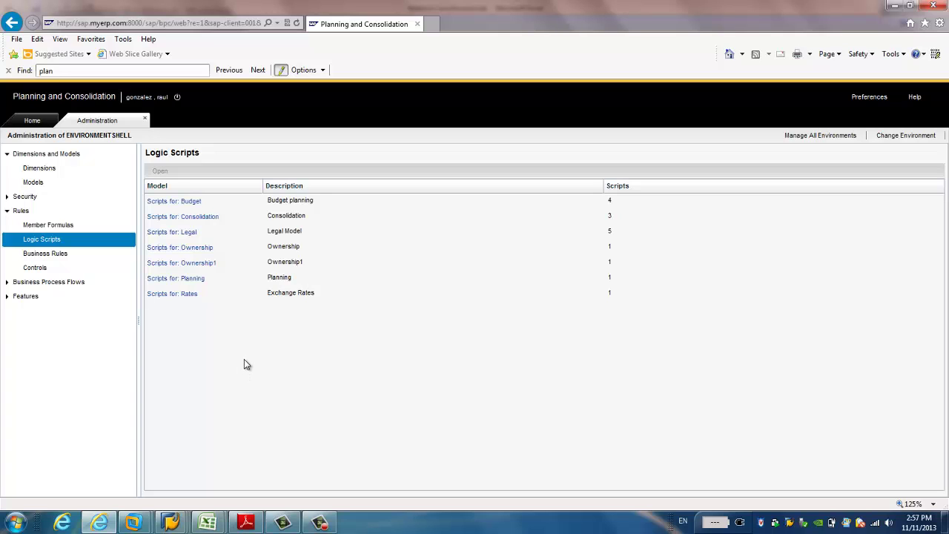
pyautogui.click(8, 212)
pyautogui.click(7, 212)
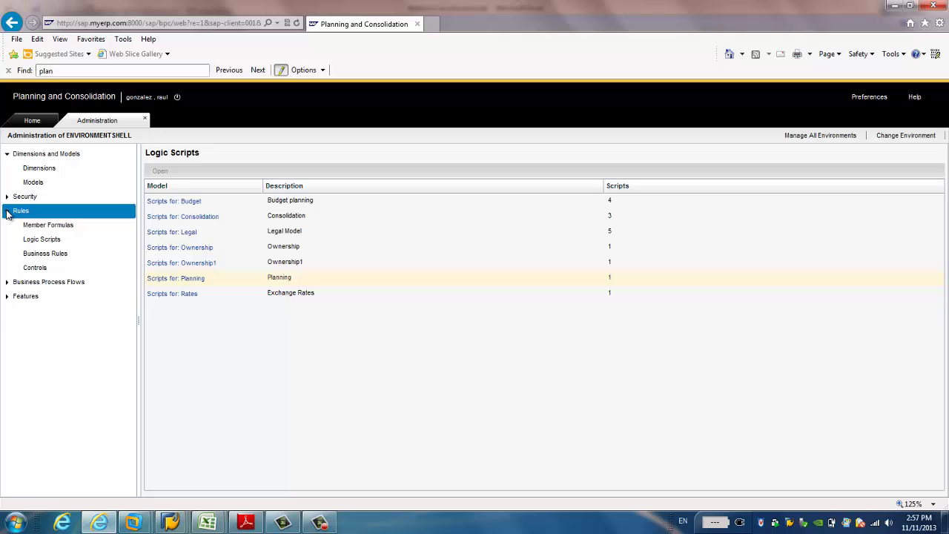
pyautogui.click(56, 258)
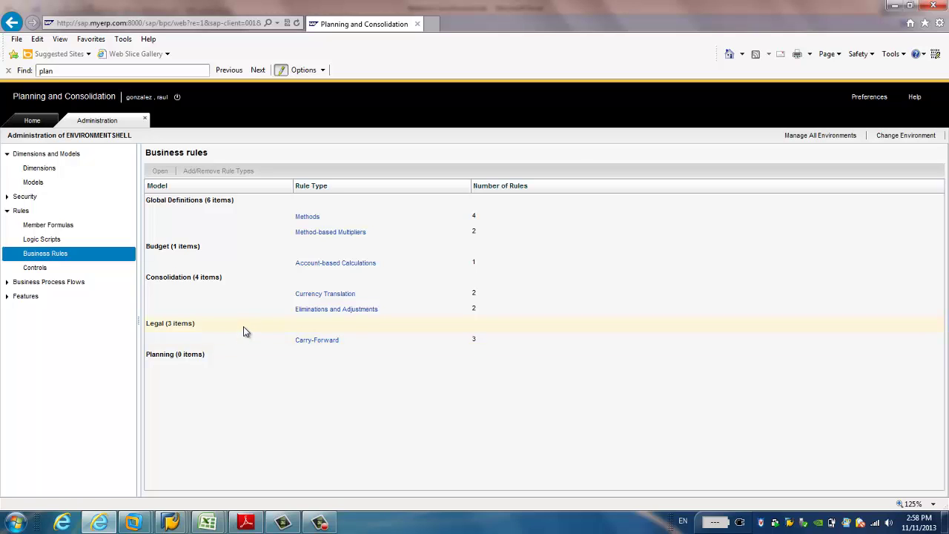
pyautogui.click(244, 327)
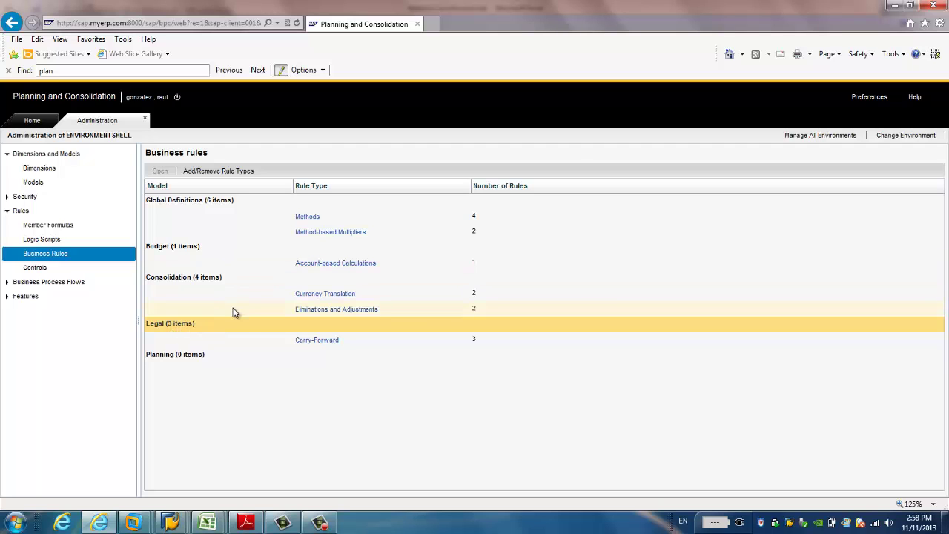
pyautogui.click(230, 176)
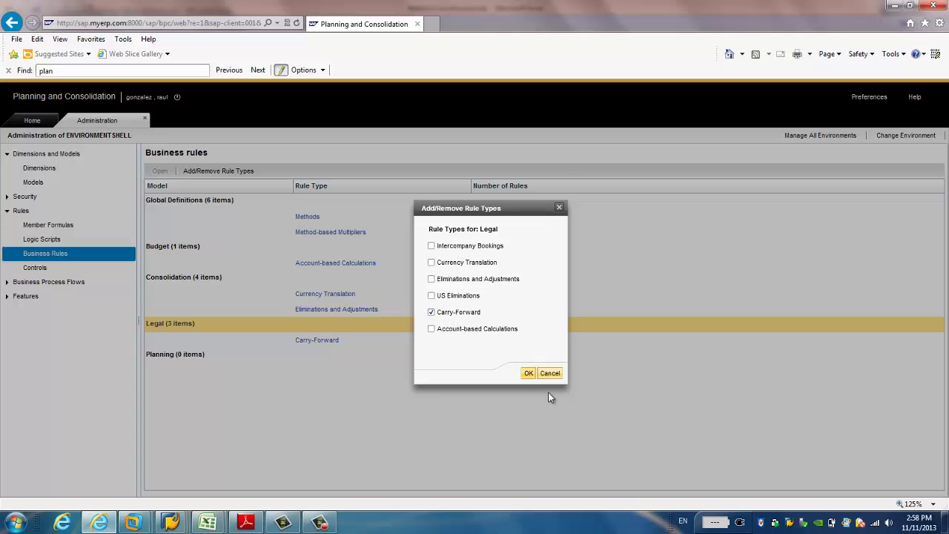
pyautogui.click(529, 373)
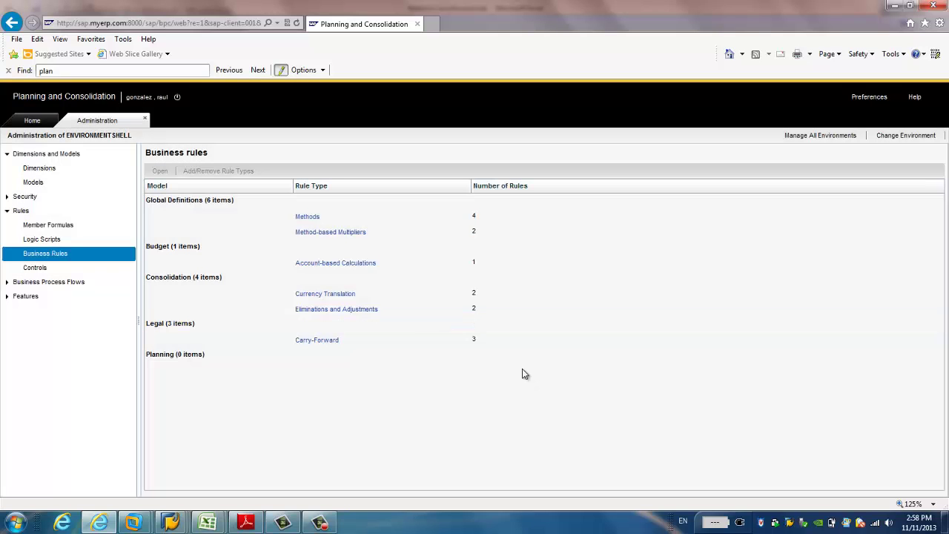
pyautogui.click(327, 341)
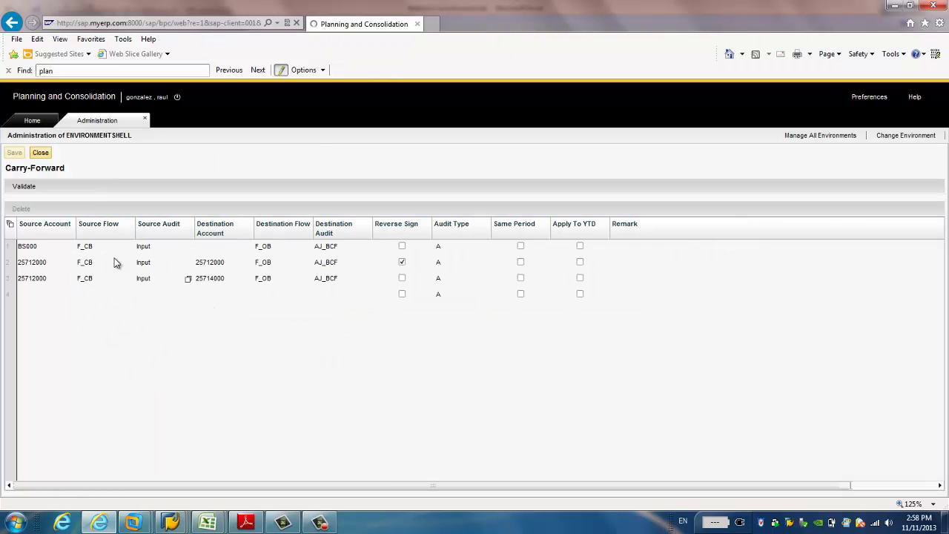
pyautogui.click(86, 250)
pyautogui.click(35, 251)
pyautogui.click(300, 253)
pyautogui.click(318, 254)
pyautogui.click(40, 154)
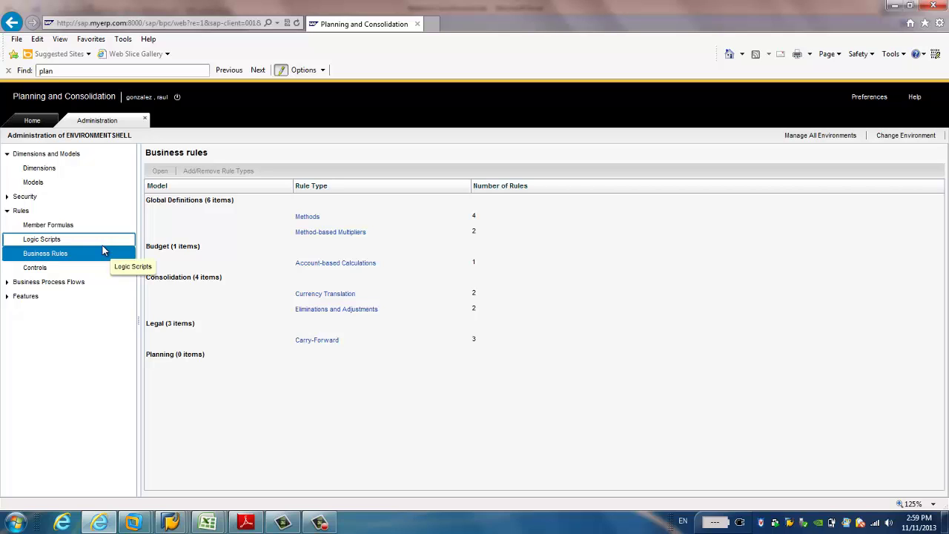
# - Open the Legal model's COPY_OPENING.LGF script, validate it successfully, and close the editor
pyautogui.click(50, 243)
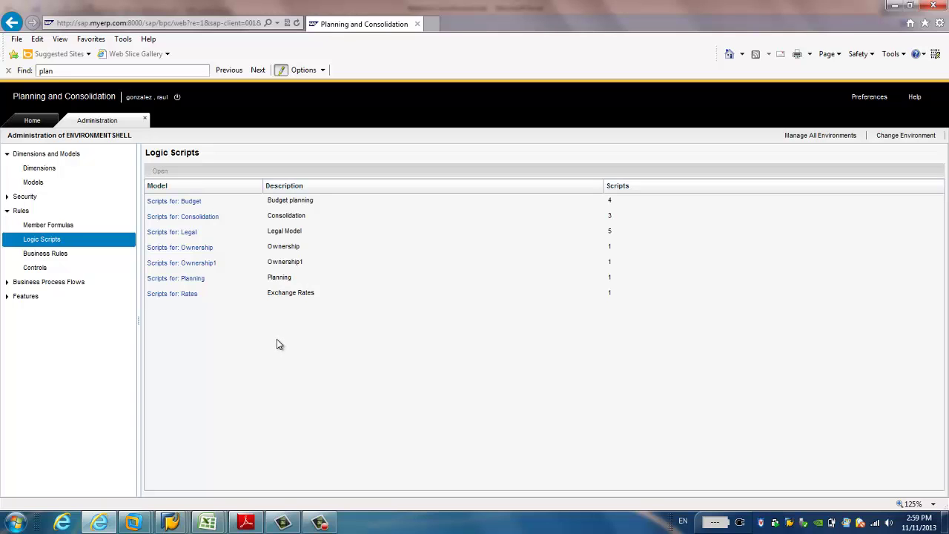
pyautogui.click(226, 236)
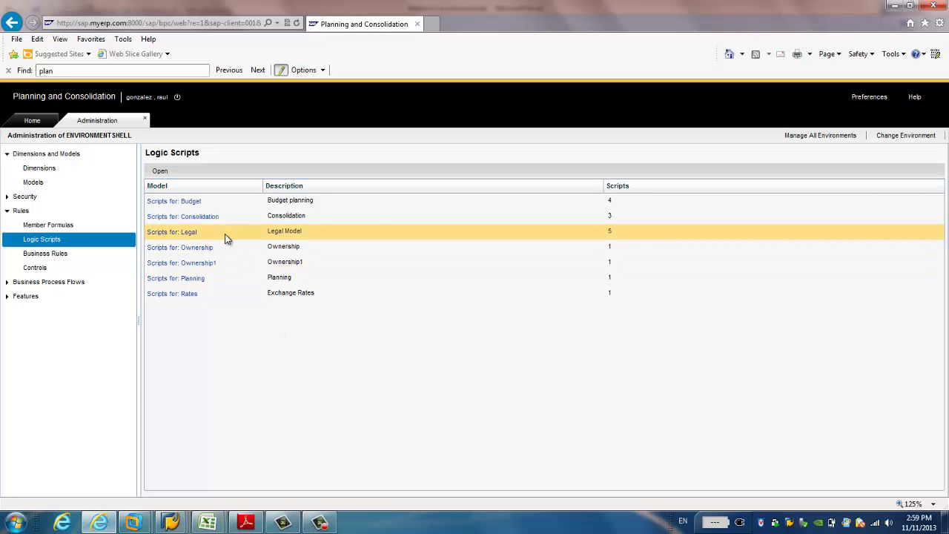
pyautogui.click(190, 232)
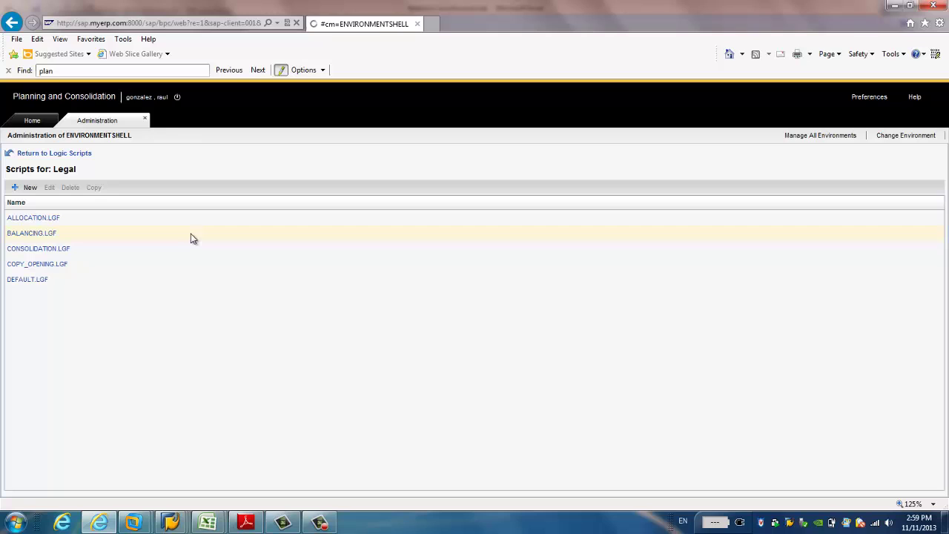
pyautogui.click(57, 266)
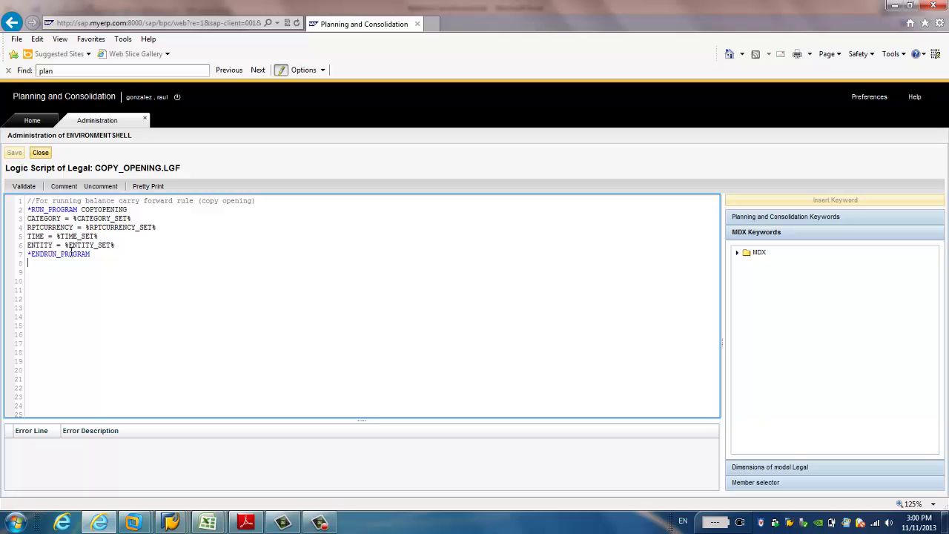
pyautogui.click(26, 188)
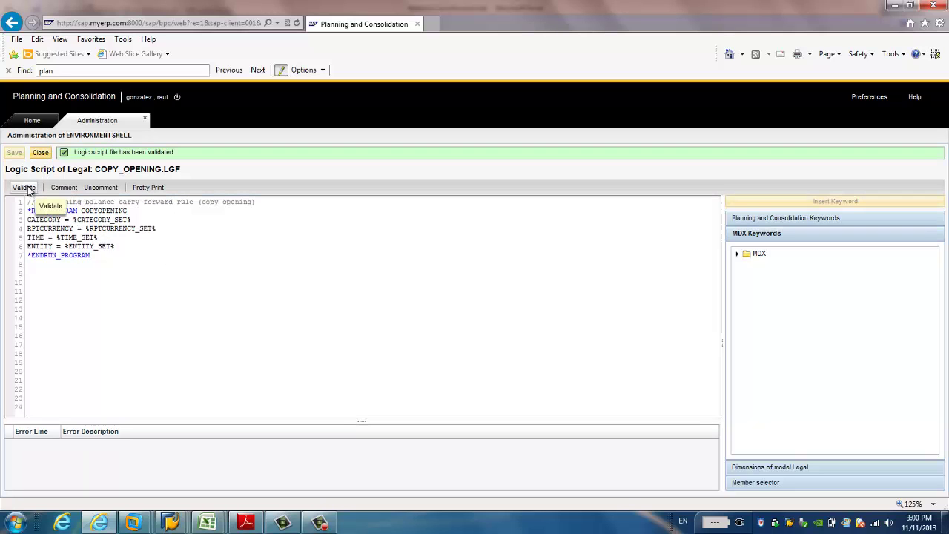
pyautogui.click(40, 153)
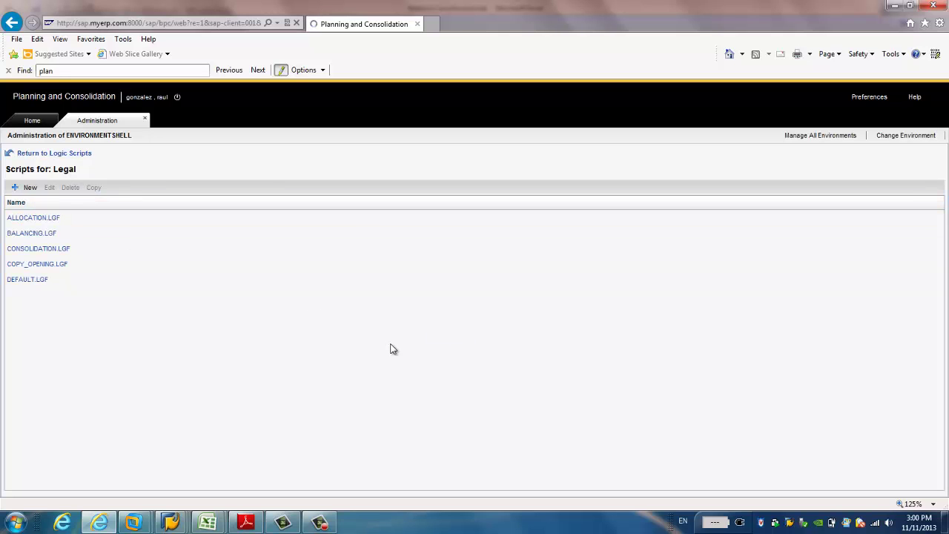
# - Enter 100 as the 2013.12 Accounts Receivable balance in cell C12
pyautogui.moveTo(208, 523)
pyautogui.click(253, 468)
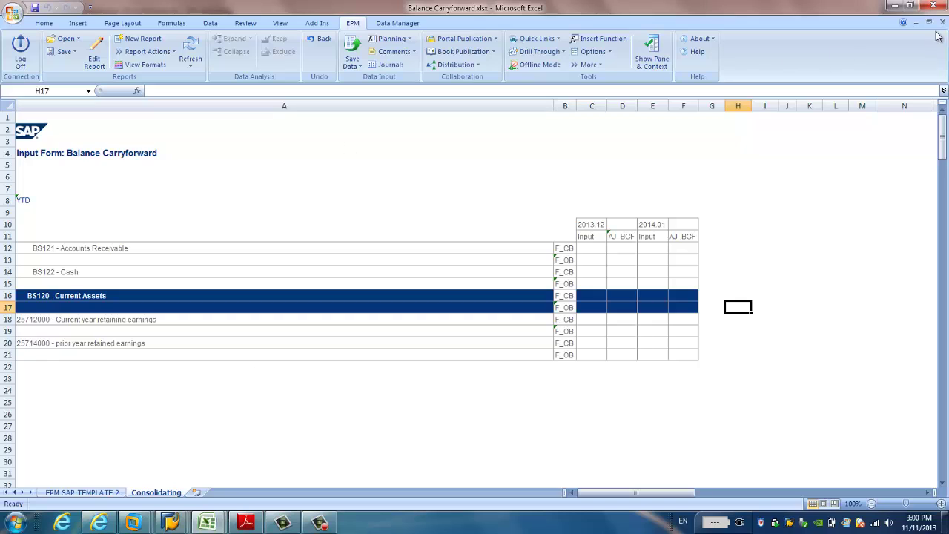
pyautogui.click(543, 417)
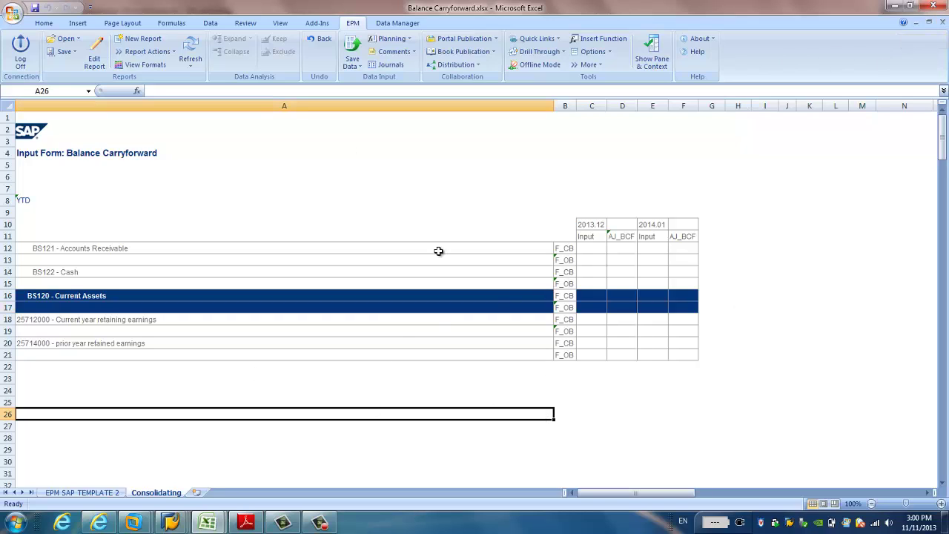
pyautogui.click(594, 251)
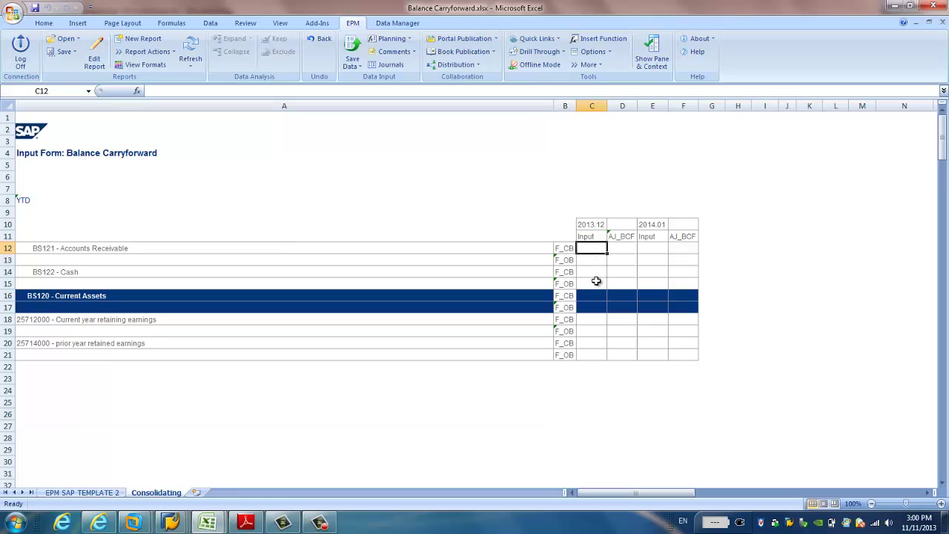
pyautogui.write('100')
pyautogui.click(630, 308)
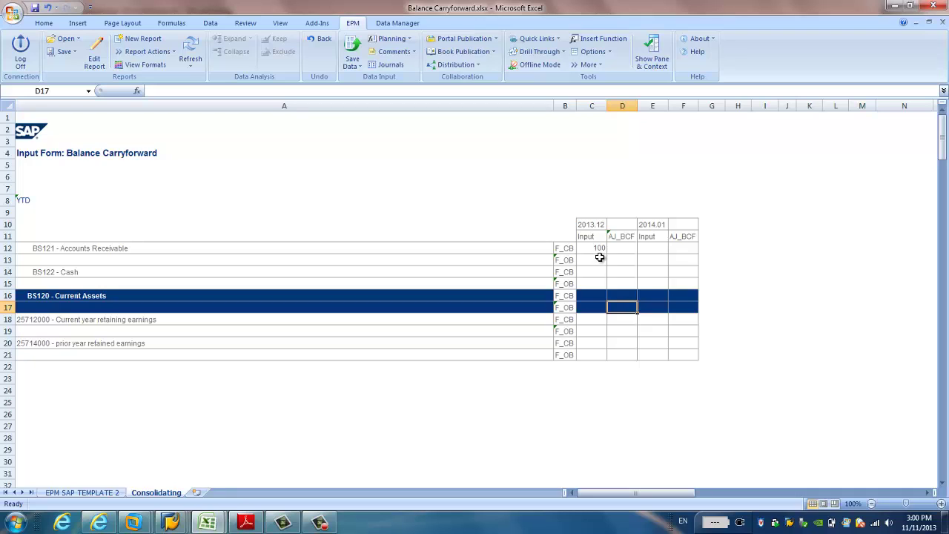
pyautogui.click(566, 249)
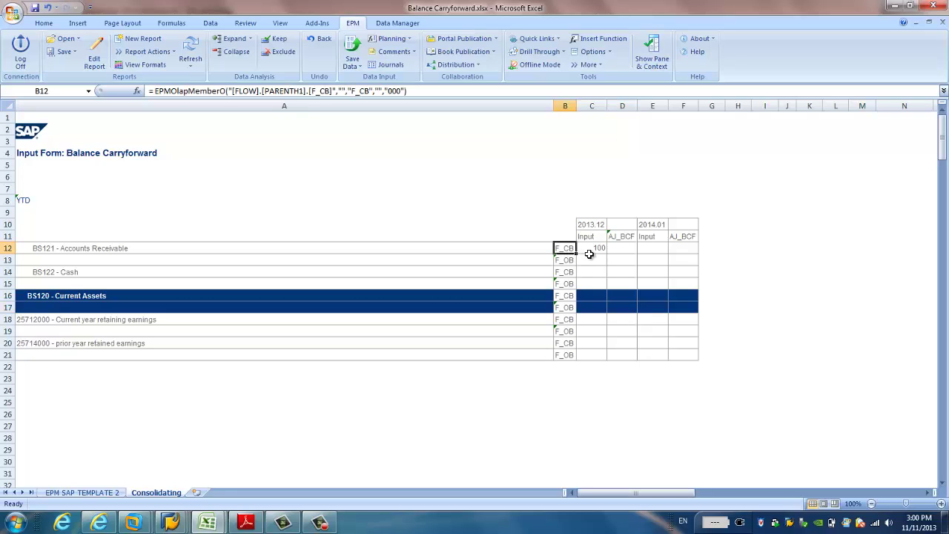
# - Enter 200 Cash in C14 and 300 current-year retaining earnings in C18, then review all three values
pyautogui.click(599, 272)
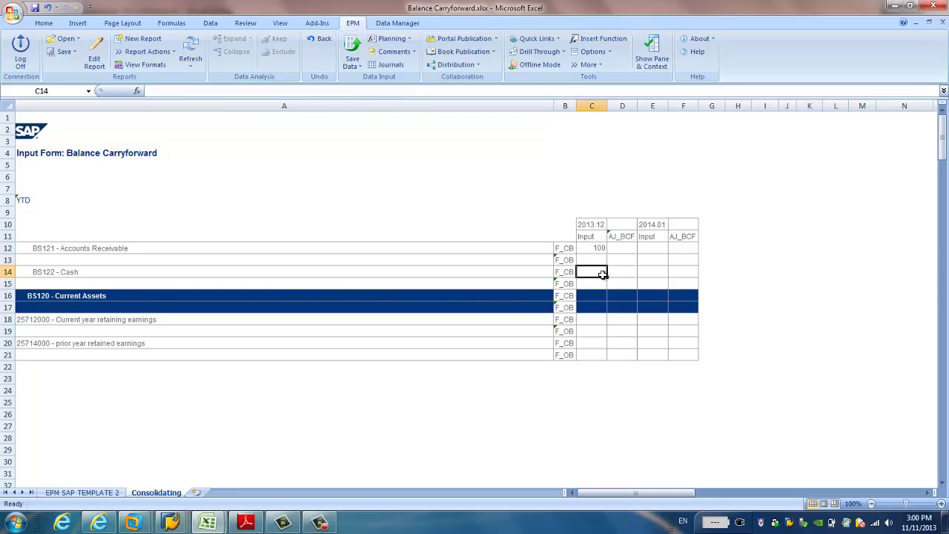
pyautogui.write('200')
pyautogui.click(602, 296)
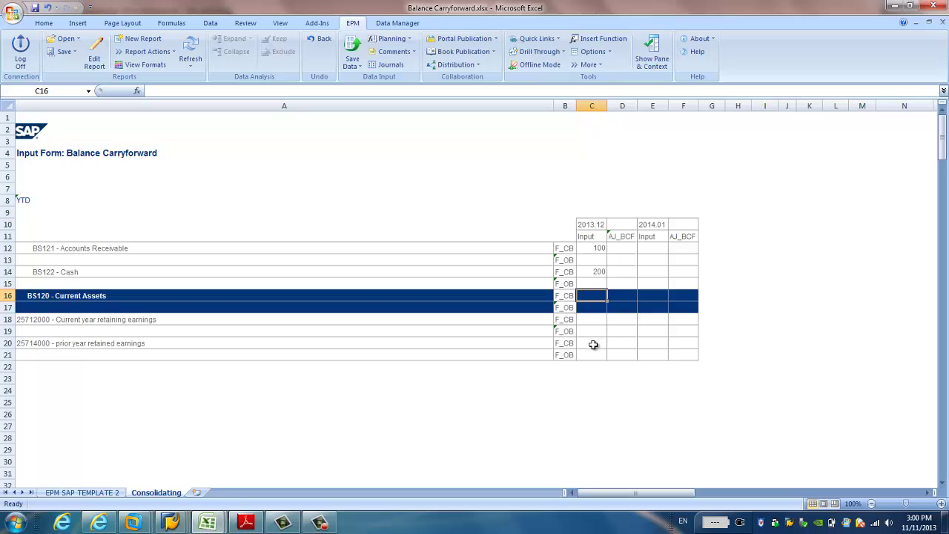
pyautogui.click(594, 320)
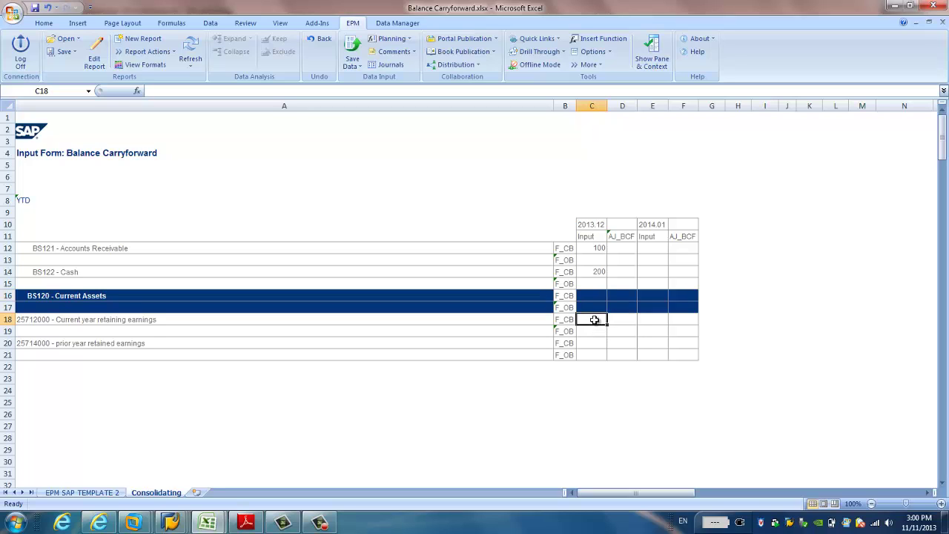
pyautogui.write('3')
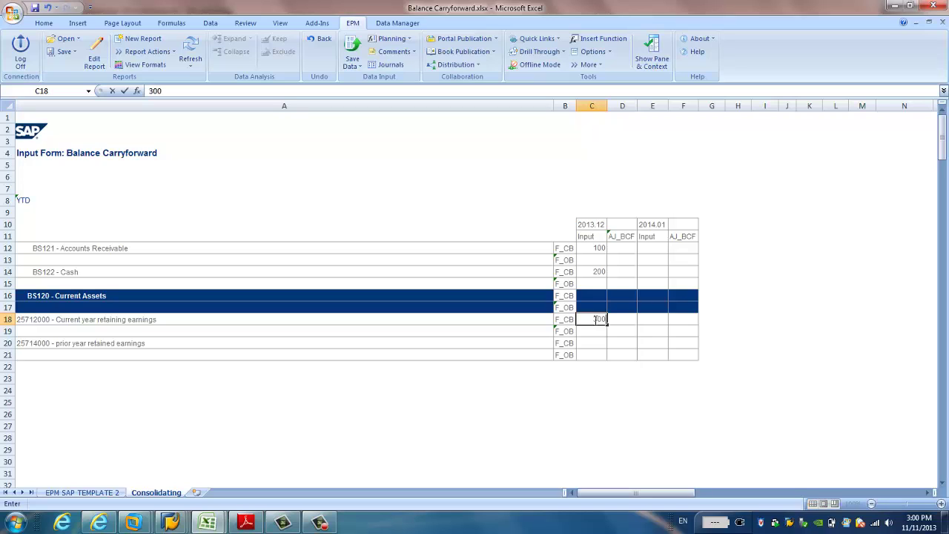
pyautogui.write('00')
pyautogui.click(617, 343)
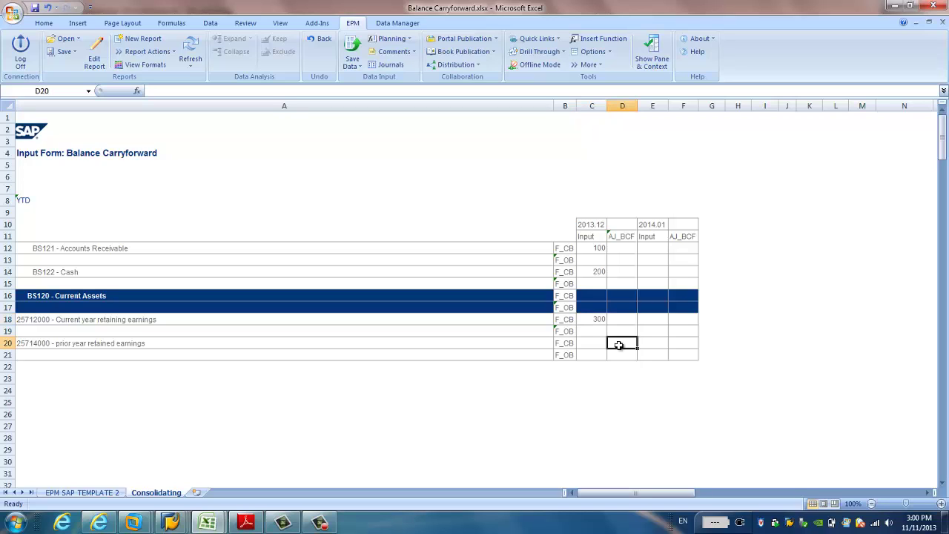
pyautogui.click(601, 249)
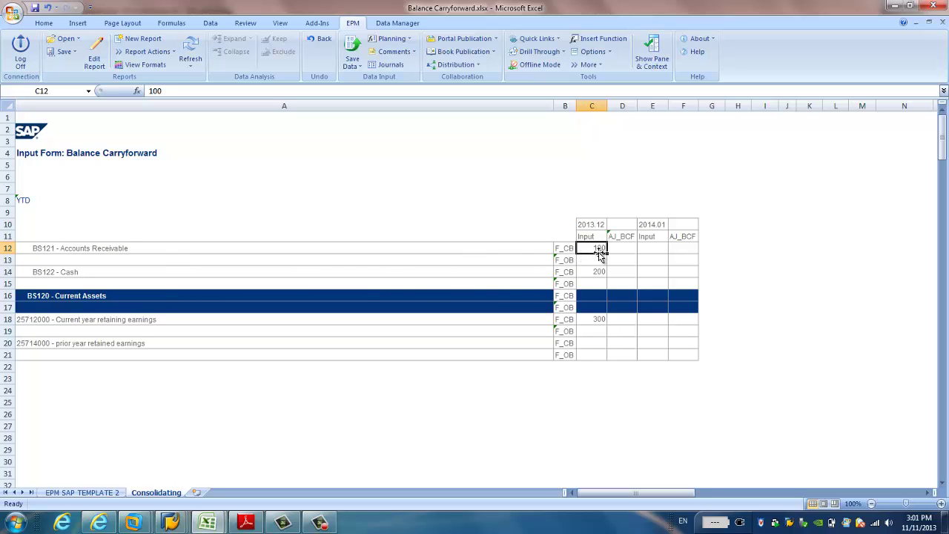
pyautogui.click(595, 273)
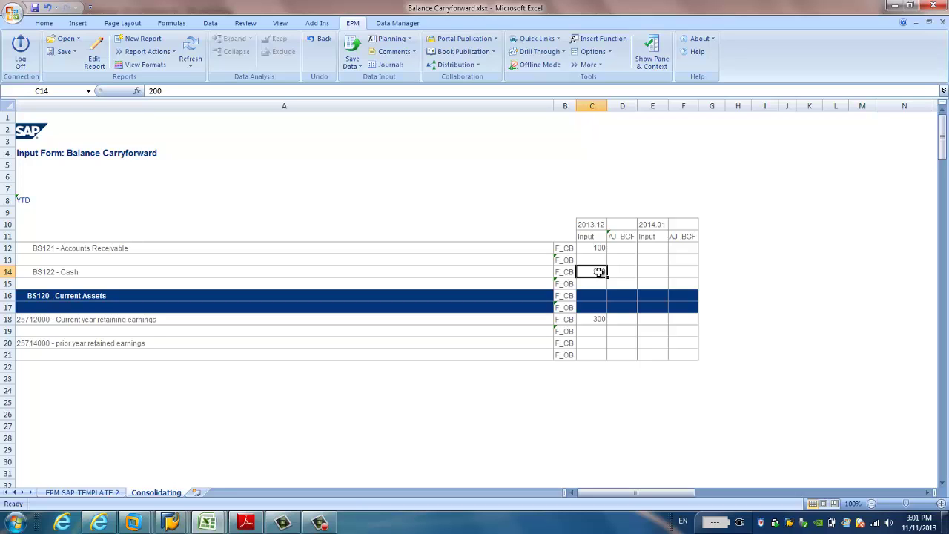
pyautogui.click(600, 319)
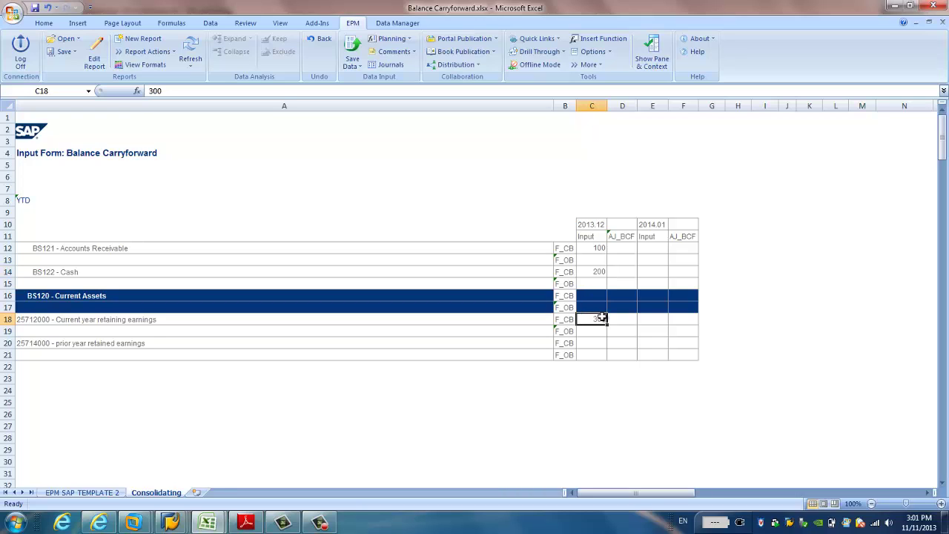
# - Save the worksheet data, sending the 3 records of 2013.12 balances to the Legal model
pyautogui.click(353, 64)
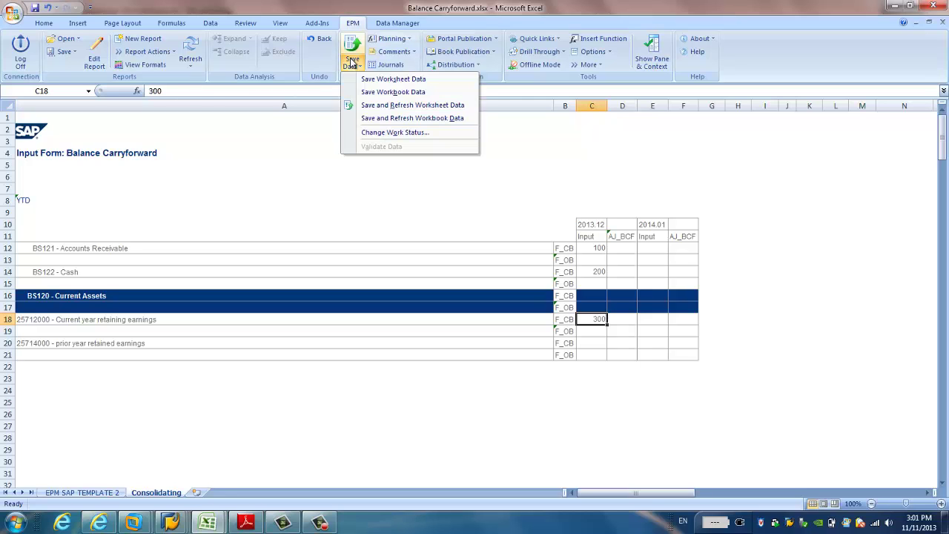
pyautogui.click(372, 80)
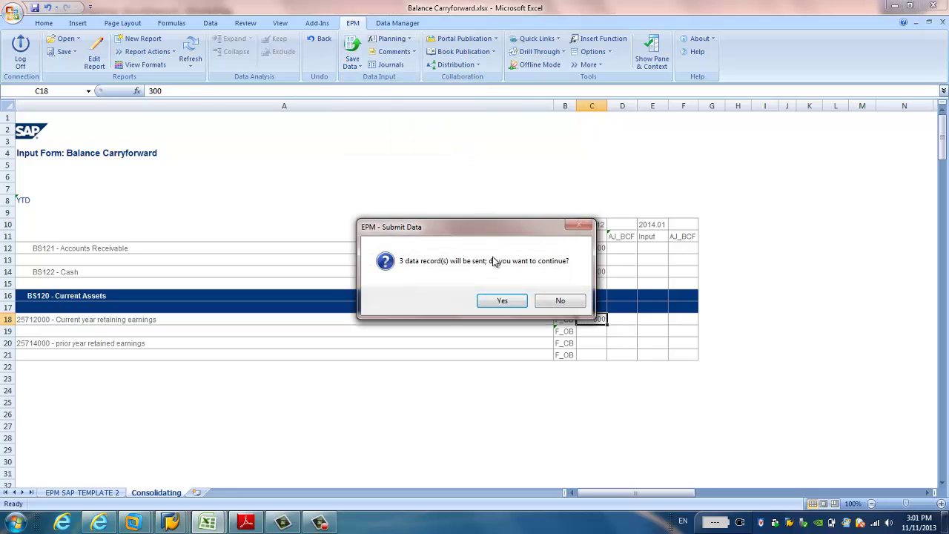
pyautogui.click(502, 301)
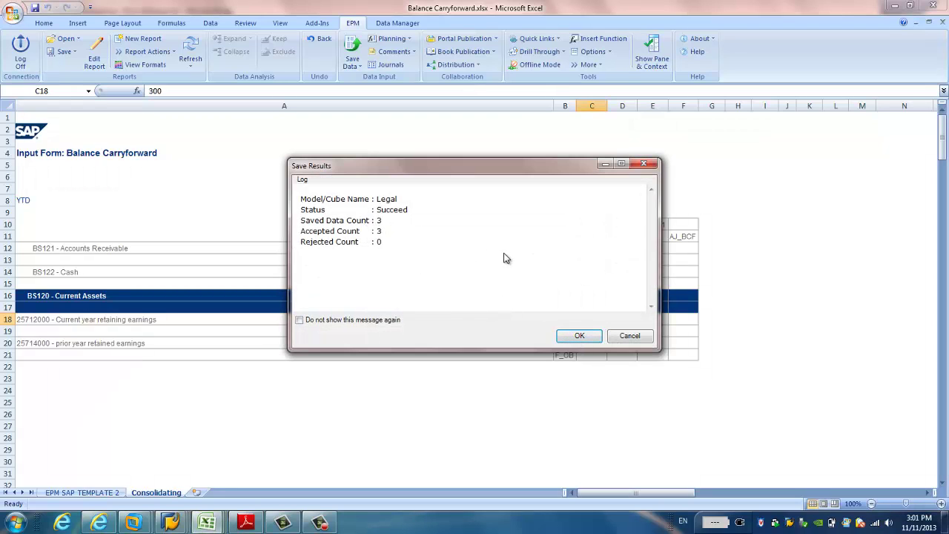
pyautogui.click(575, 337)
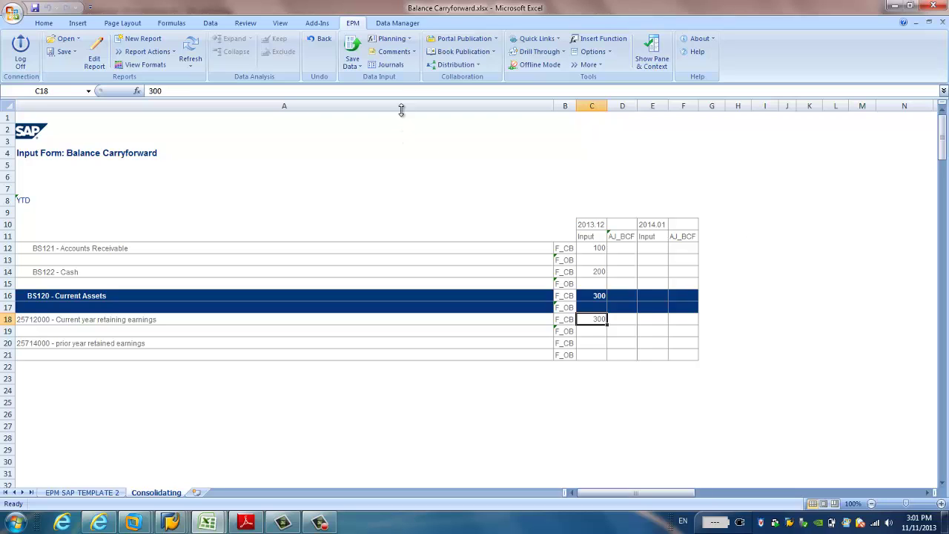
# - Run the Financial Process Balance Carryforward package for Actual, CA, CAD and 2014.01
pyautogui.click(399, 25)
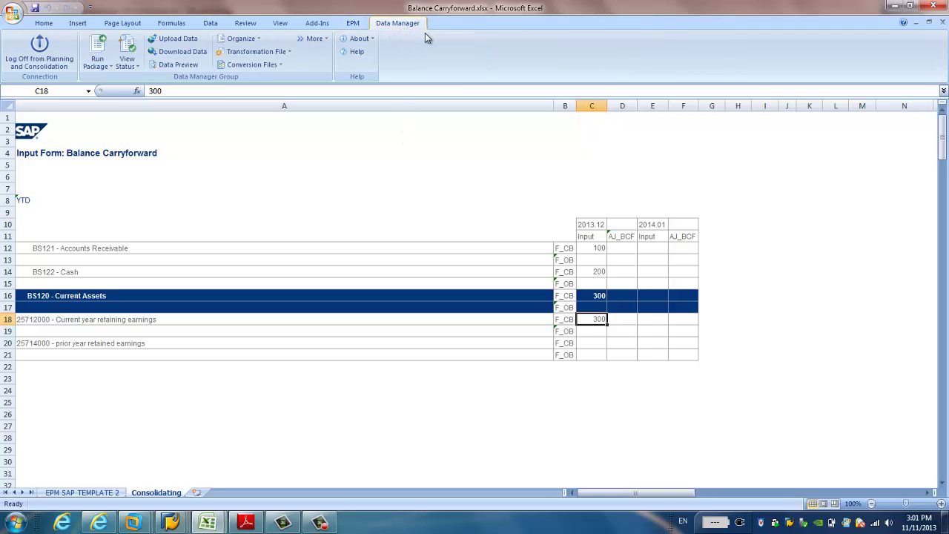
pyautogui.click(108, 65)
pyautogui.click(111, 79)
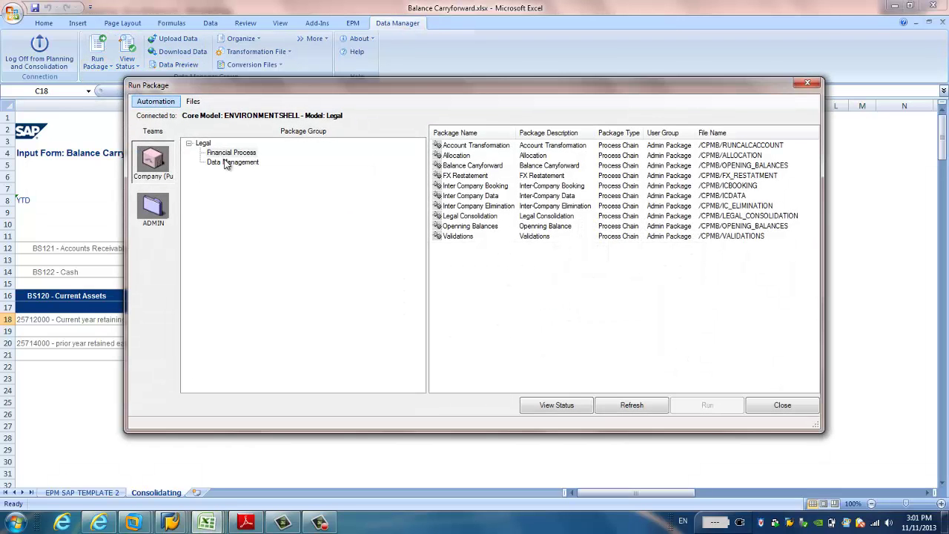
pyautogui.click(231, 154)
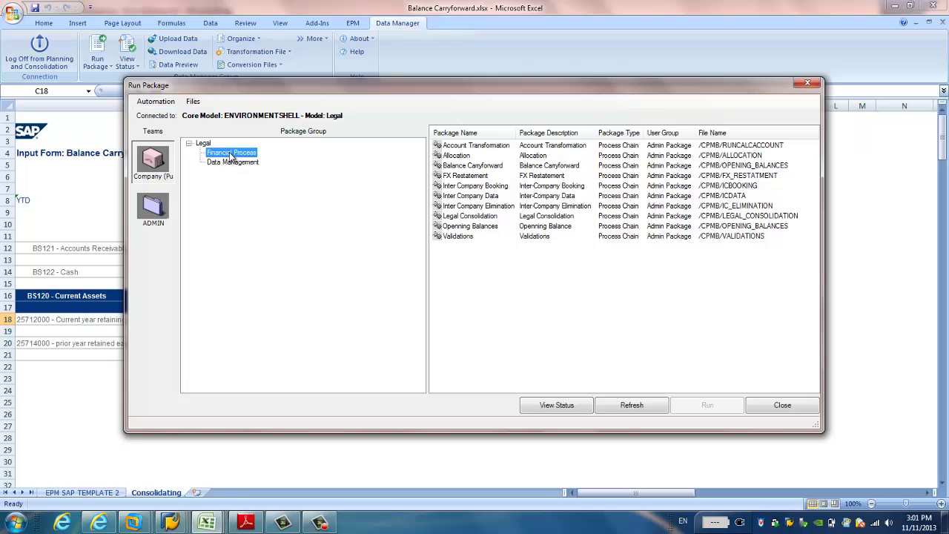
pyautogui.click(477, 168)
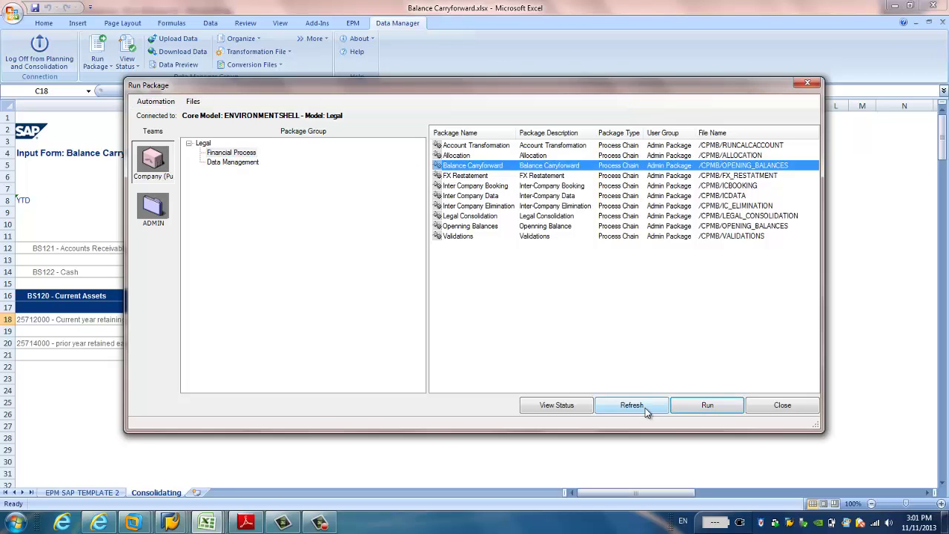
pyautogui.click(707, 406)
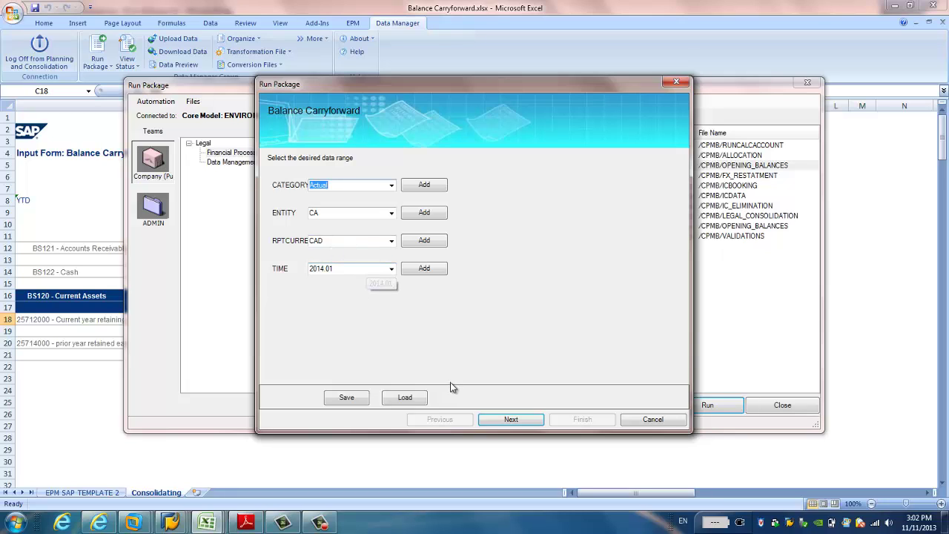
pyautogui.click(521, 418)
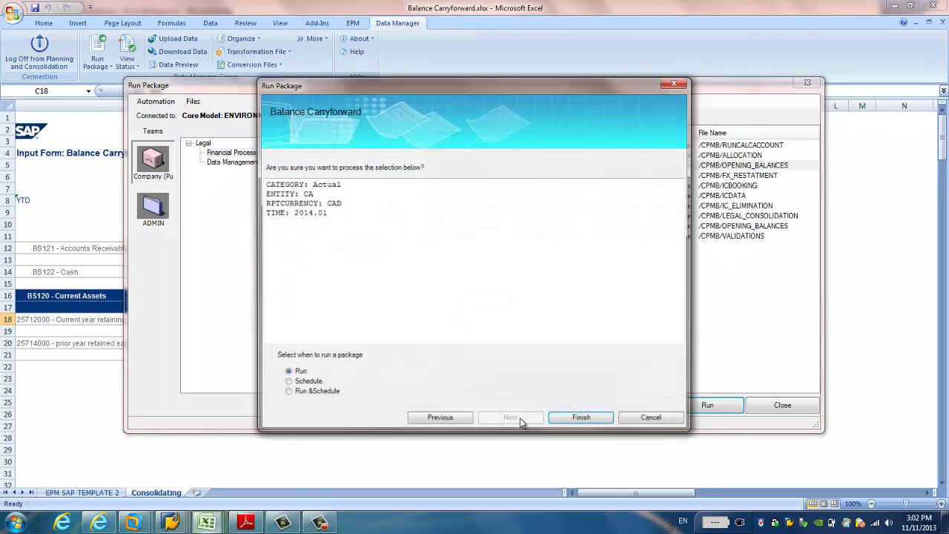
pyautogui.click(582, 420)
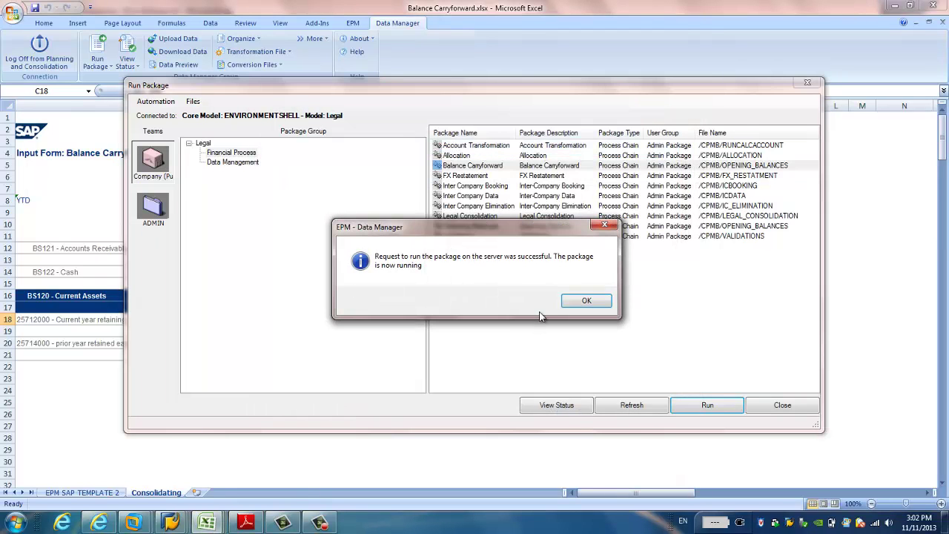
# - Dismiss the run confirmation and open the latest Balance Carryforward run's detail log from package status
pyautogui.click(579, 300)
pyautogui.click(556, 404)
pyautogui.click(316, 169)
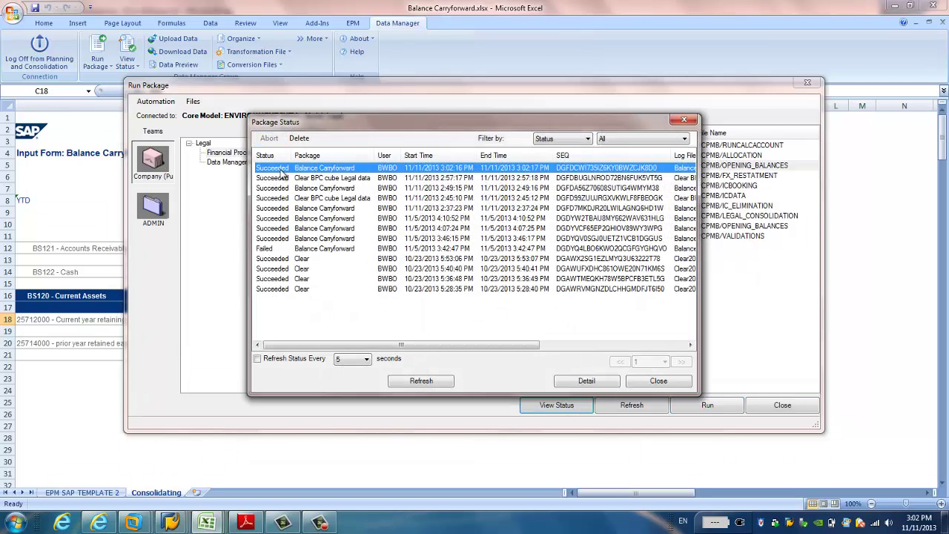
pyautogui.doubleClick(299, 173)
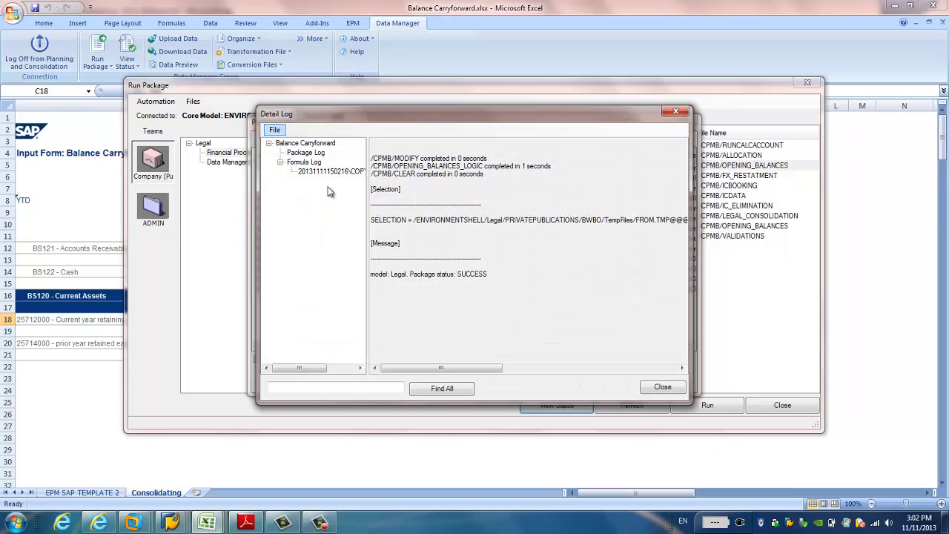
# - Verify the Package and Formula logs show 4 submitted, 4 success, 0 fail, then close the status windows
pyautogui.click(310, 153)
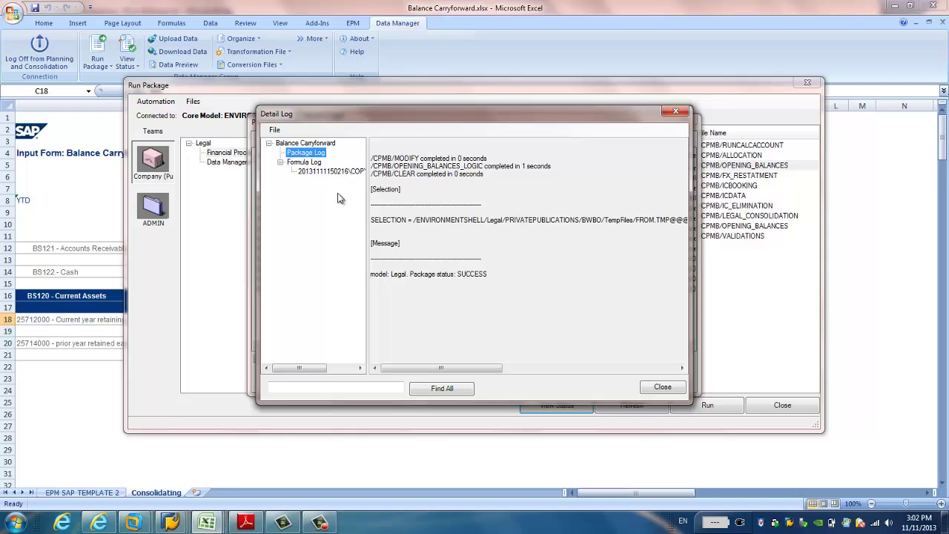
pyautogui.click(313, 172)
pyautogui.moveTo(377, 189); pyautogui.dragTo(458, 196)
pyautogui.click(450, 230)
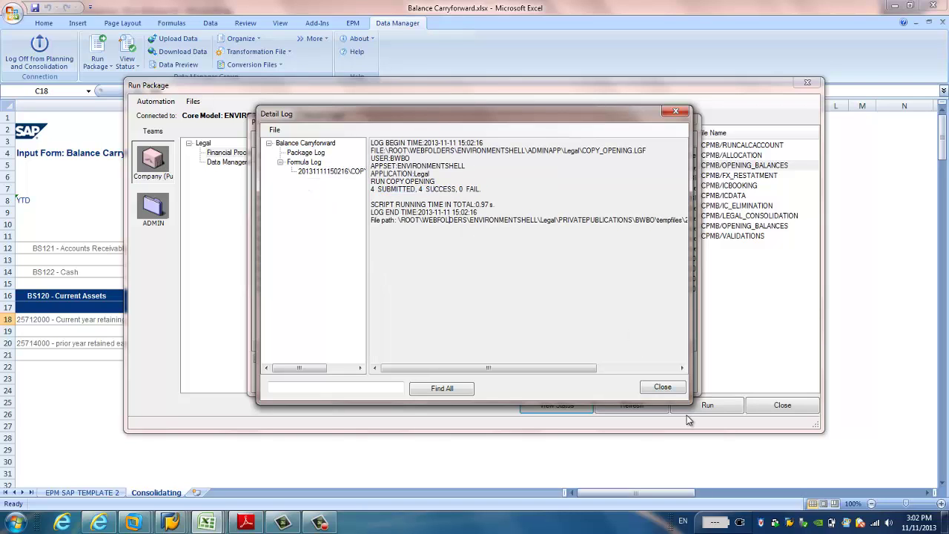
pyautogui.click(675, 388)
pyautogui.click(672, 386)
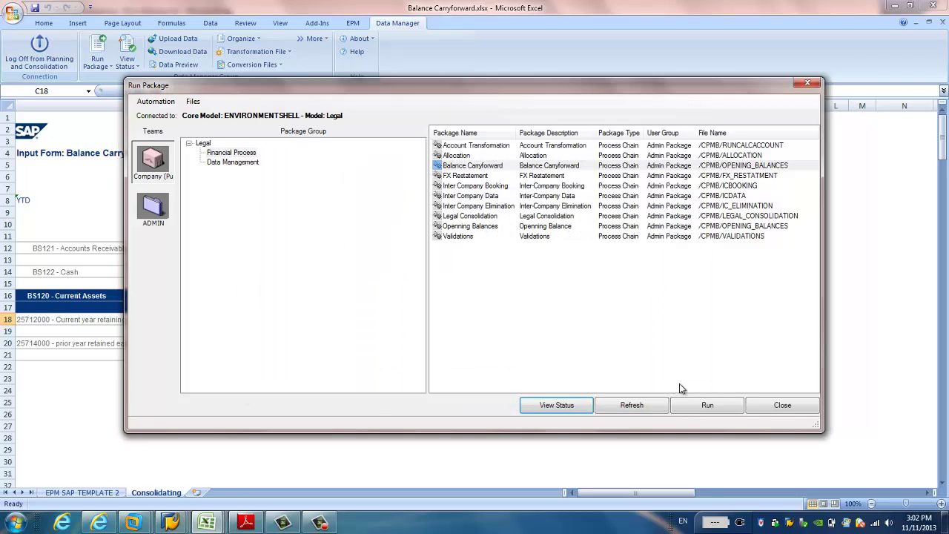
# - Close the package runner and refresh the form with the latest server data from the EPM tab
pyautogui.click(779, 403)
pyautogui.click(606, 404)
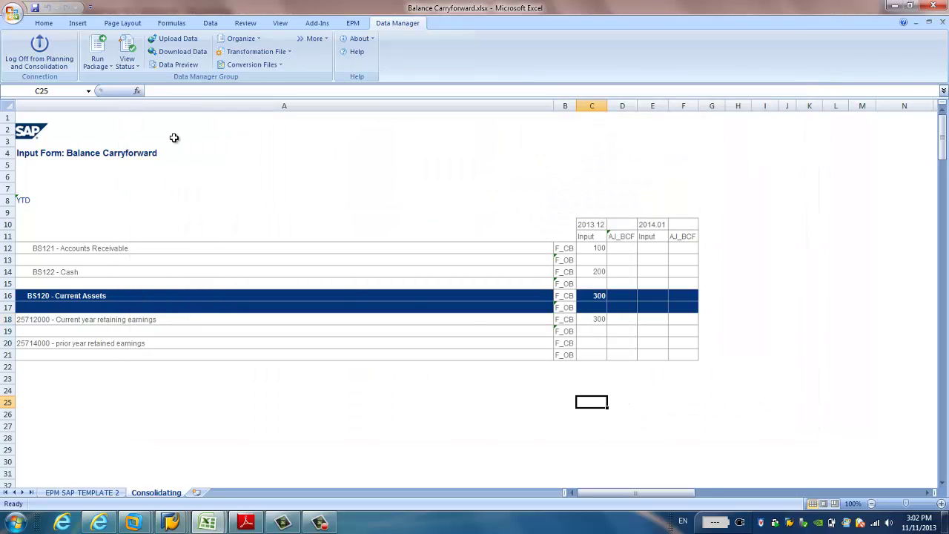
pyautogui.click(353, 23)
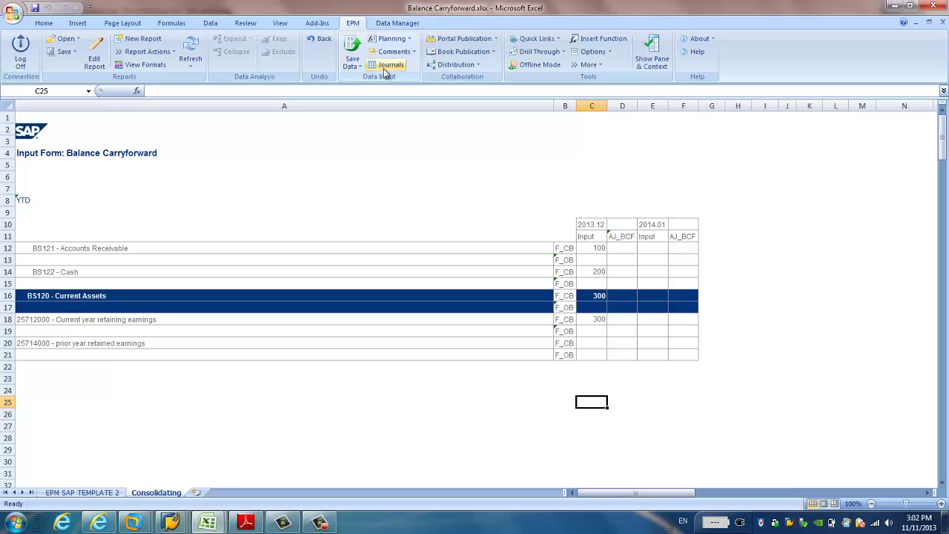
pyautogui.click(197, 55)
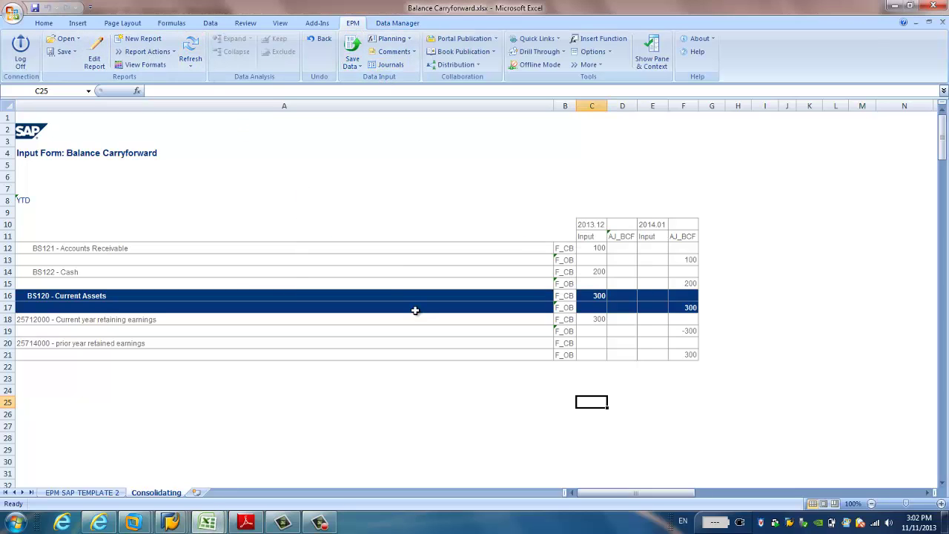
# - Check the 2014.01 AJ_BCF opening balances against 2013.12: 100 receivables, 200 cash, -300 retained earnings
pyautogui.click(605, 250)
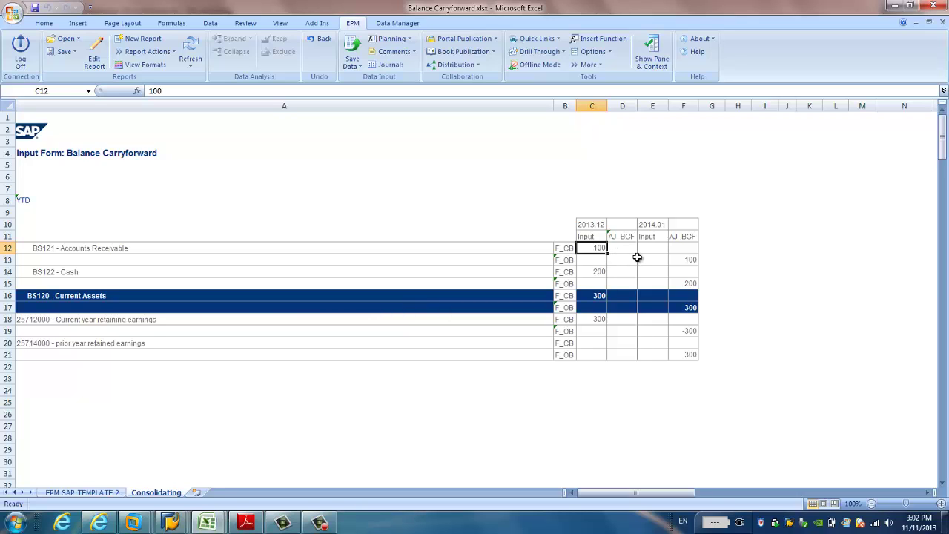
pyautogui.click(688, 260)
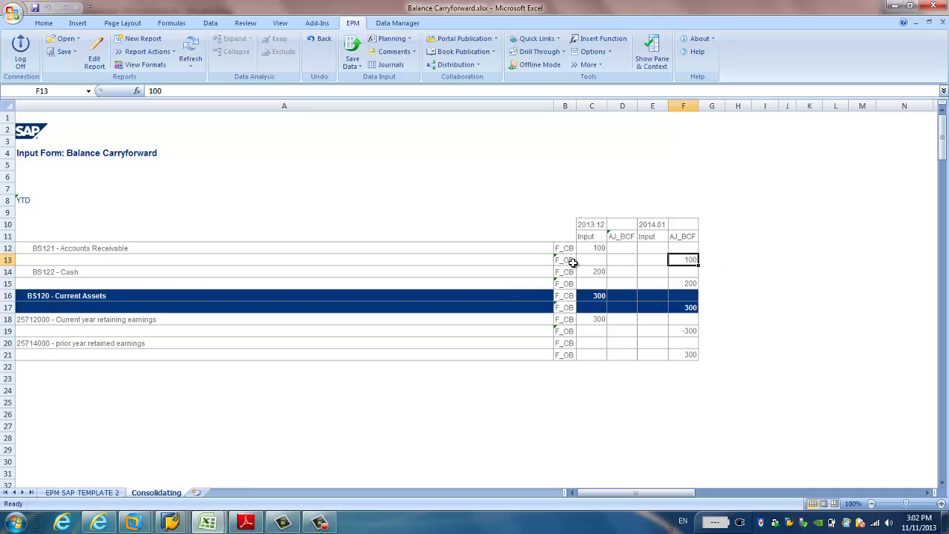
pyautogui.click(691, 283)
pyautogui.click(597, 272)
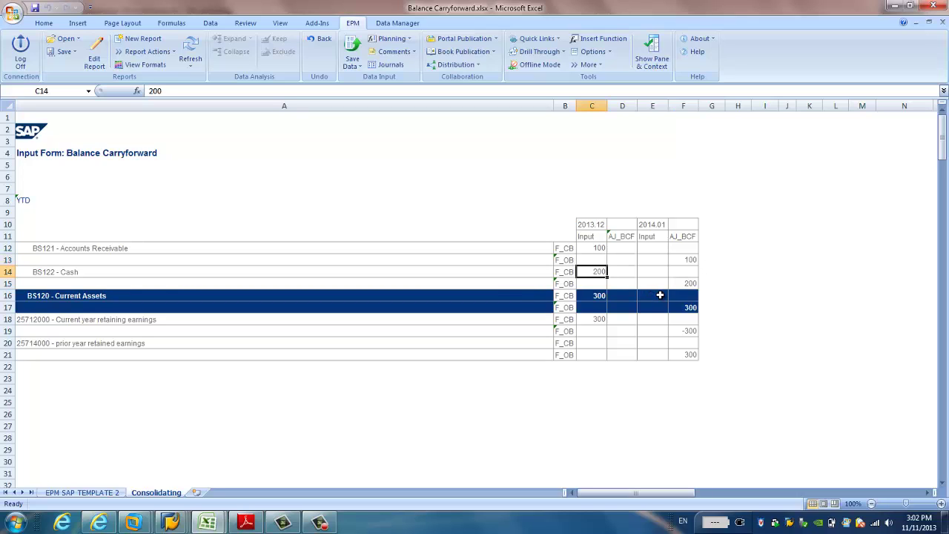
pyautogui.click(689, 331)
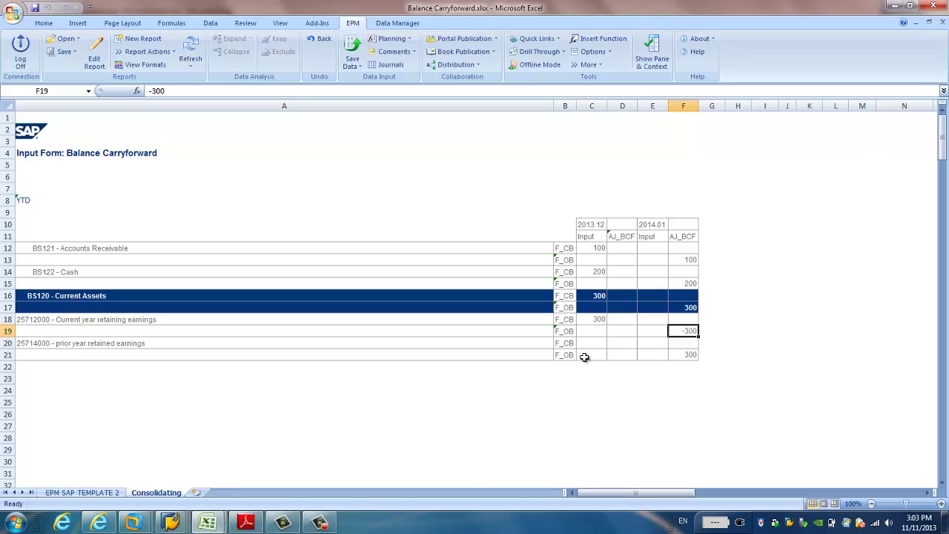
pyautogui.click(611, 393)
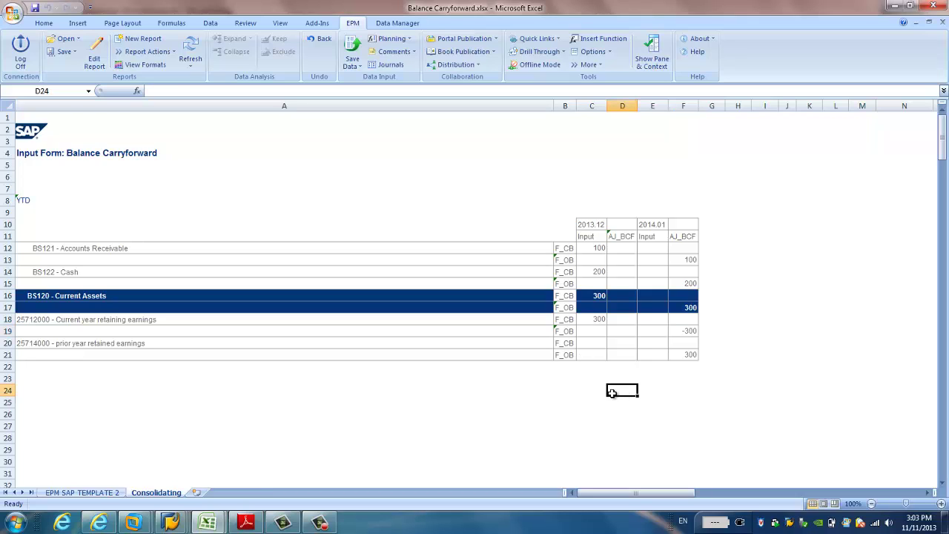